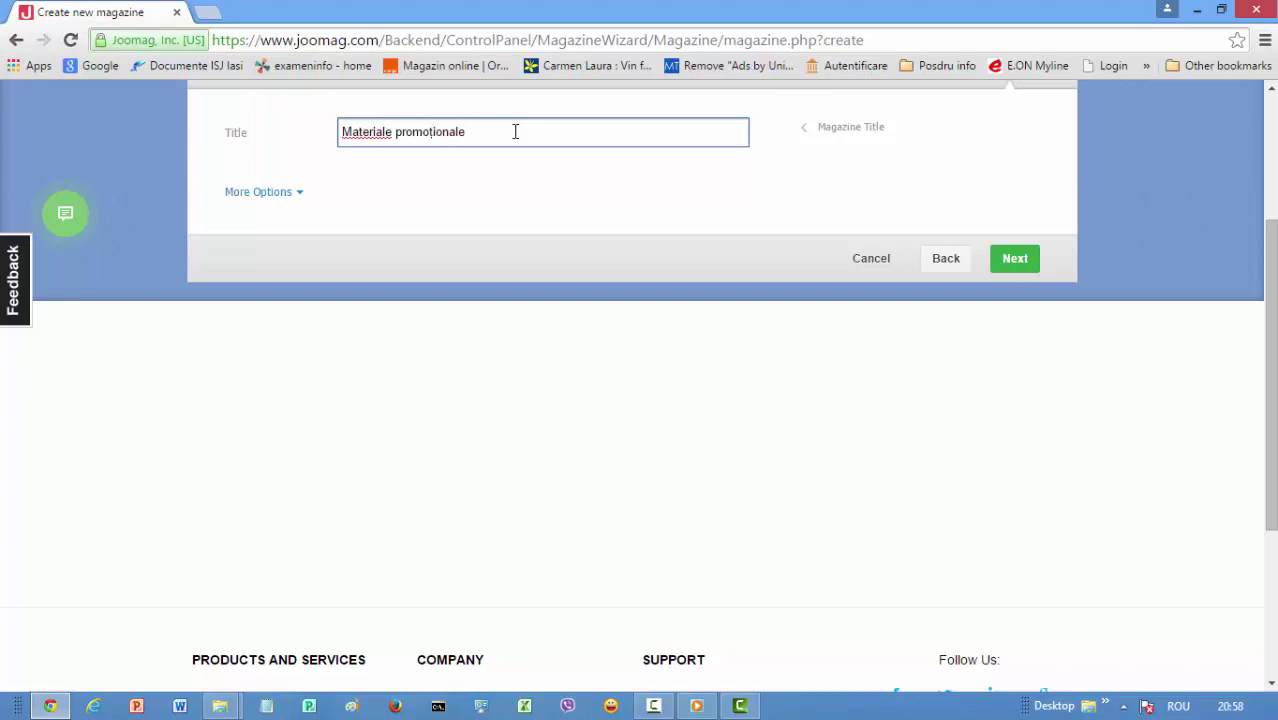
Step: Create the magazine with the title "Materiale promoționale" and bring its overview into view
{"action": "left_click", "coordinate": [1015, 260]}
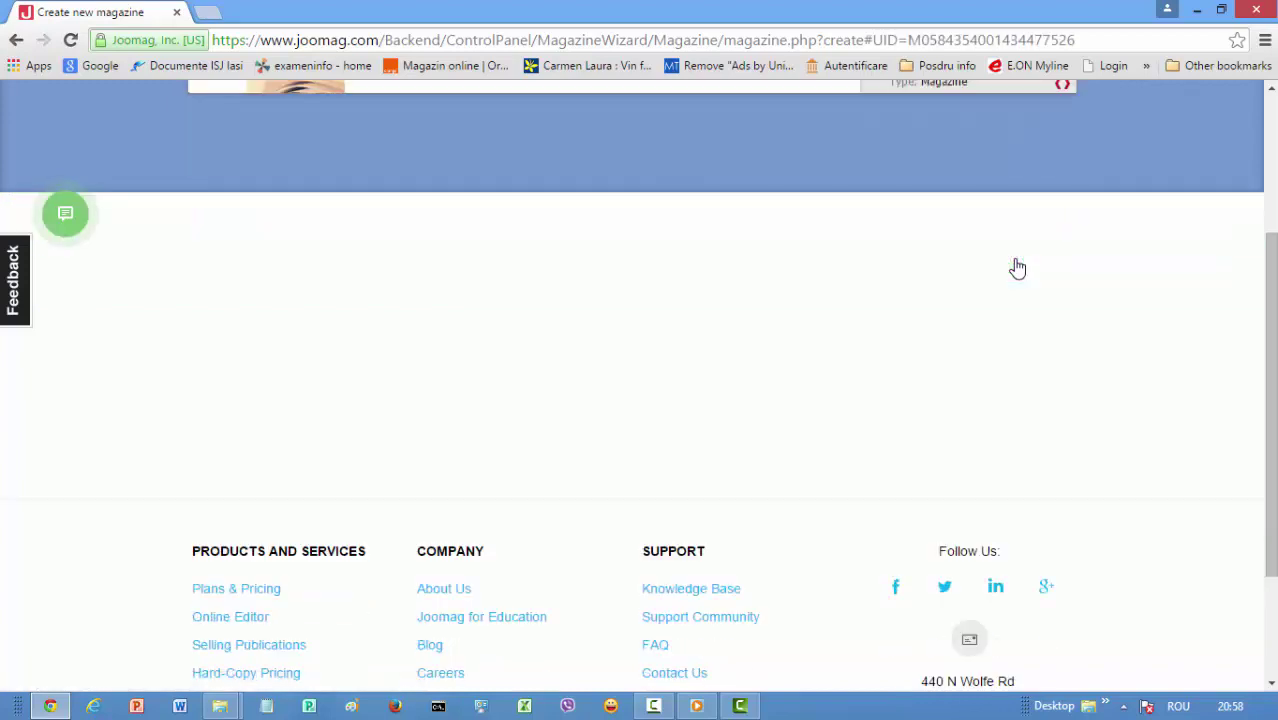
{"action": "left_click_drag", "start_coordinate": [1272, 252], "coordinate": [1272, 171]}
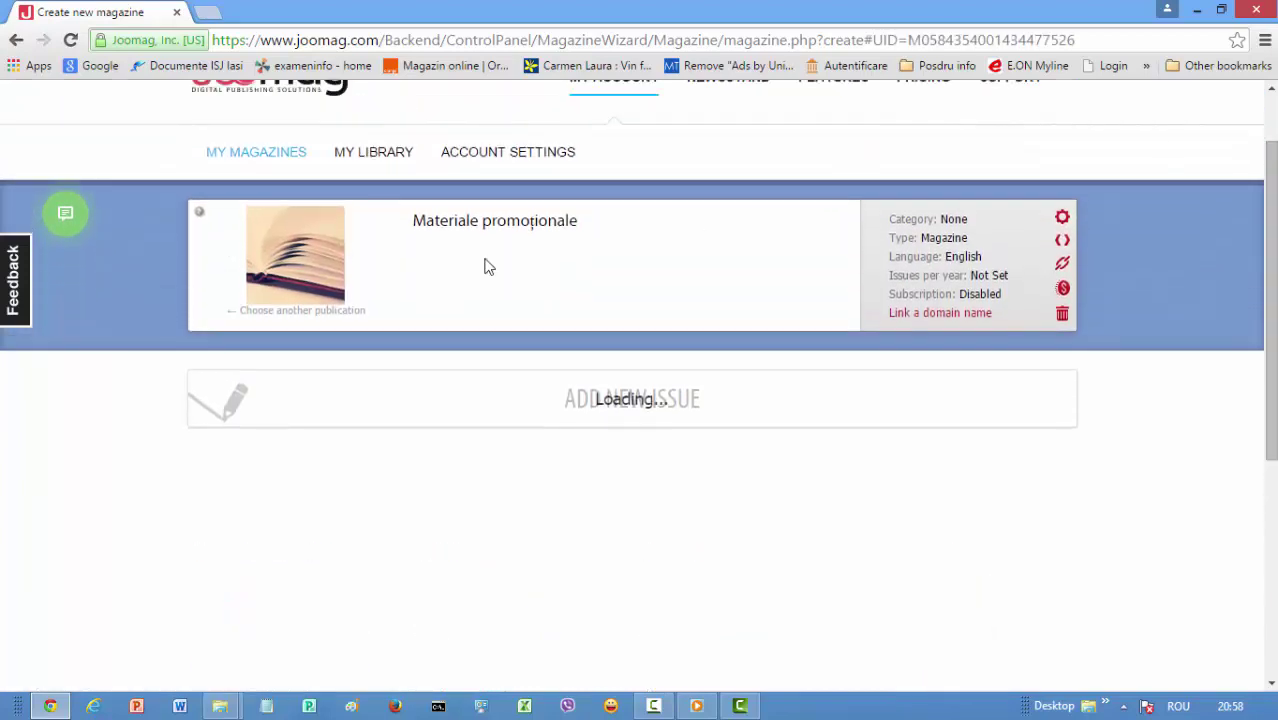
{"action": "mouse_move", "coordinate": [275, 290]}
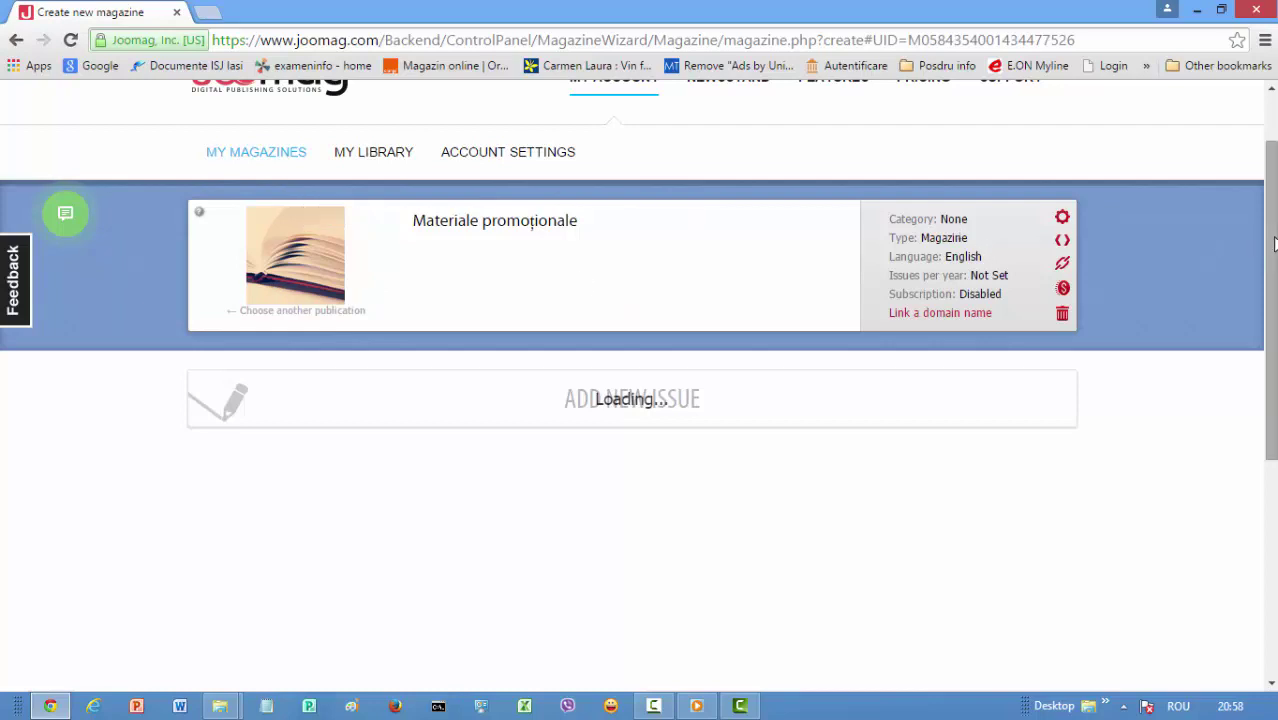
{"action": "left_click_drag", "start_coordinate": [1273, 243], "coordinate": [1273, 228]}
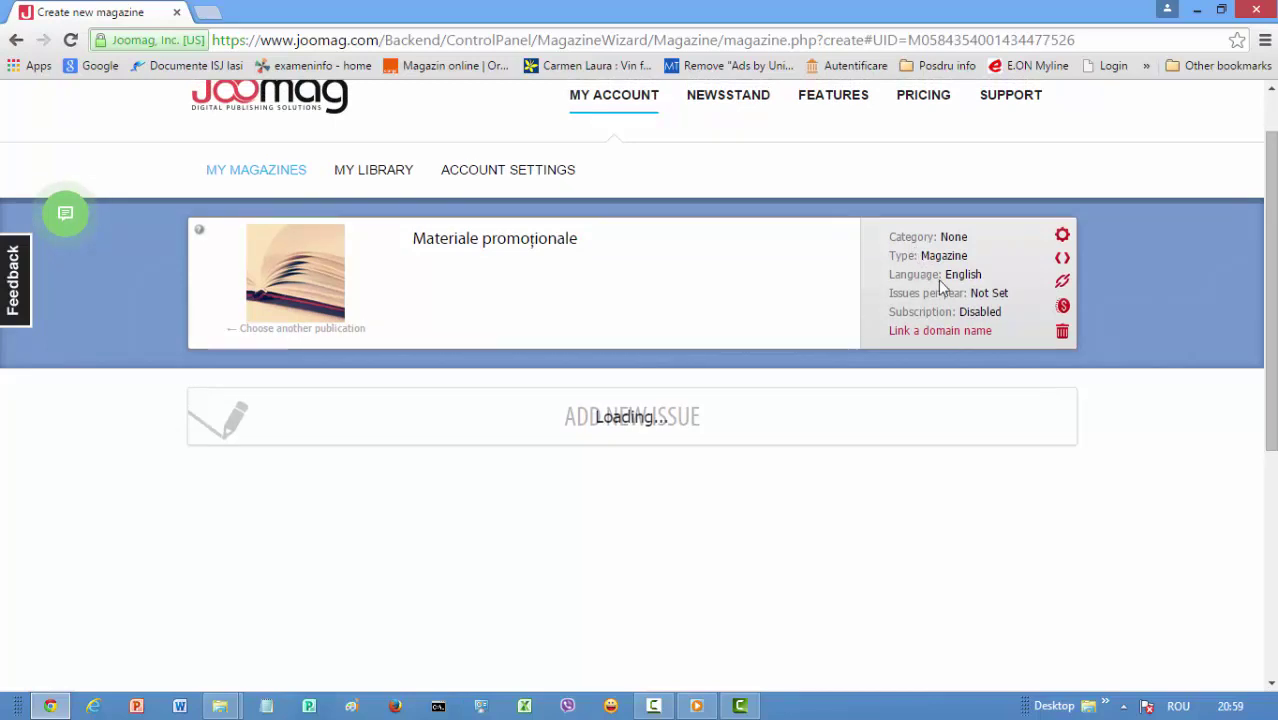
Step: Open the settings of the Materiale promoționale magazine and set its type to Portfolio
{"action": "left_click", "coordinate": [1062, 240]}
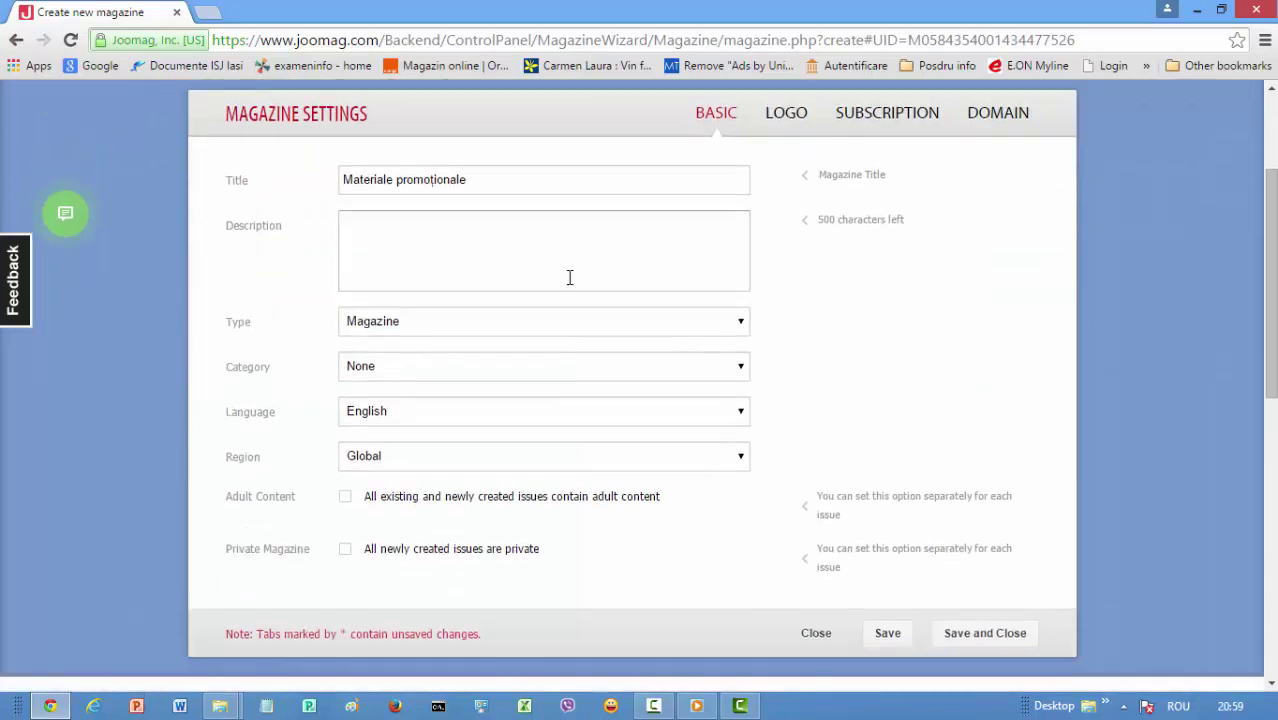
{"action": "left_click", "coordinate": [533, 172]}
{"action": "left_click", "coordinate": [492, 243]}
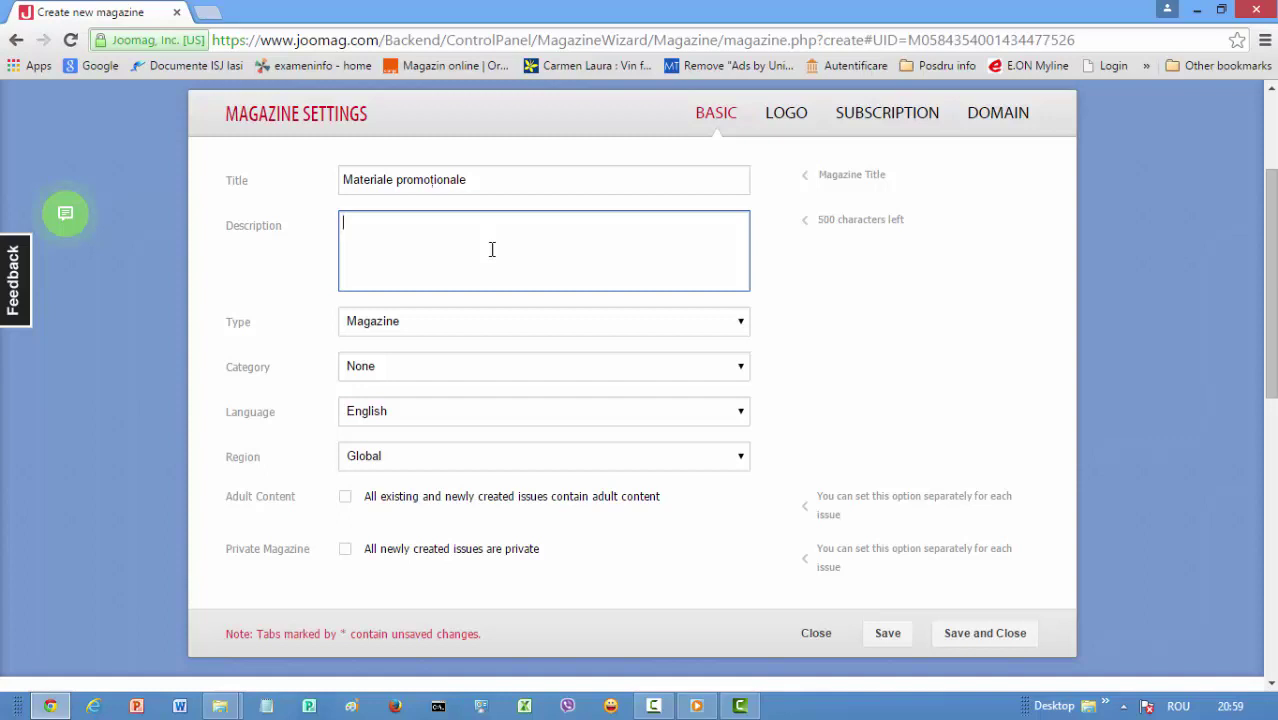
{"action": "left_click", "coordinate": [502, 325]}
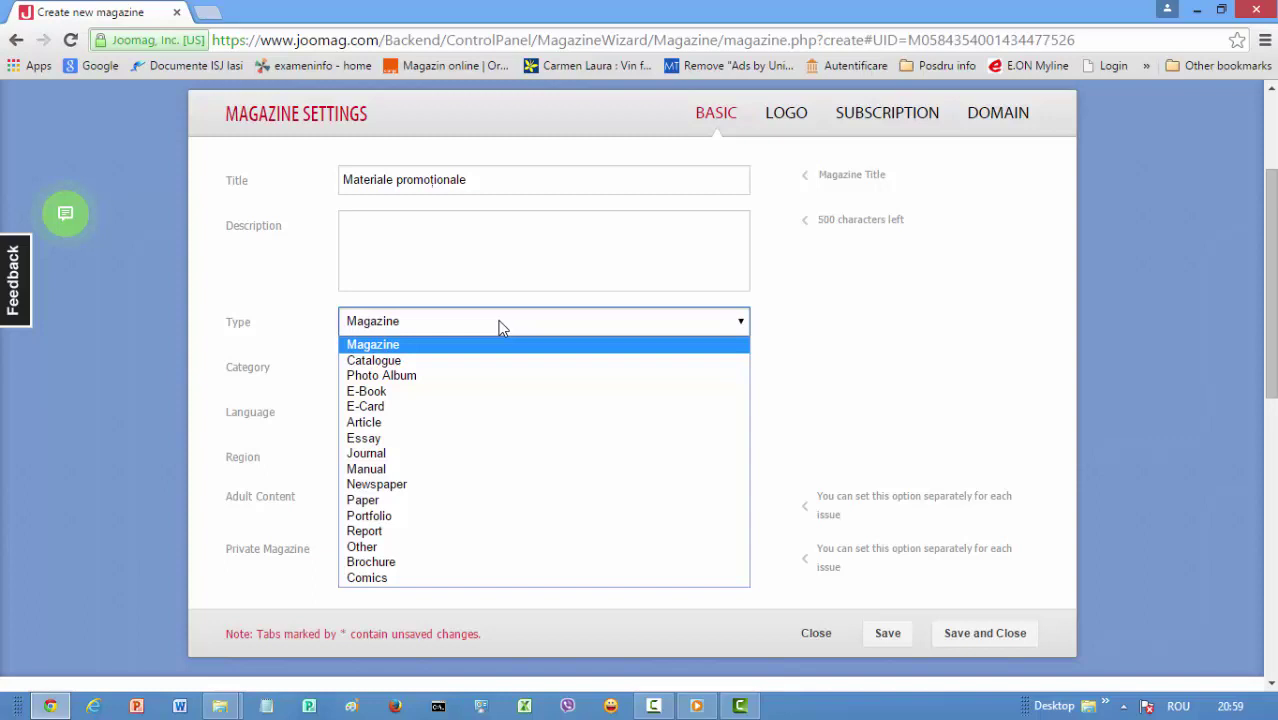
{"action": "left_click", "coordinate": [475, 516]}
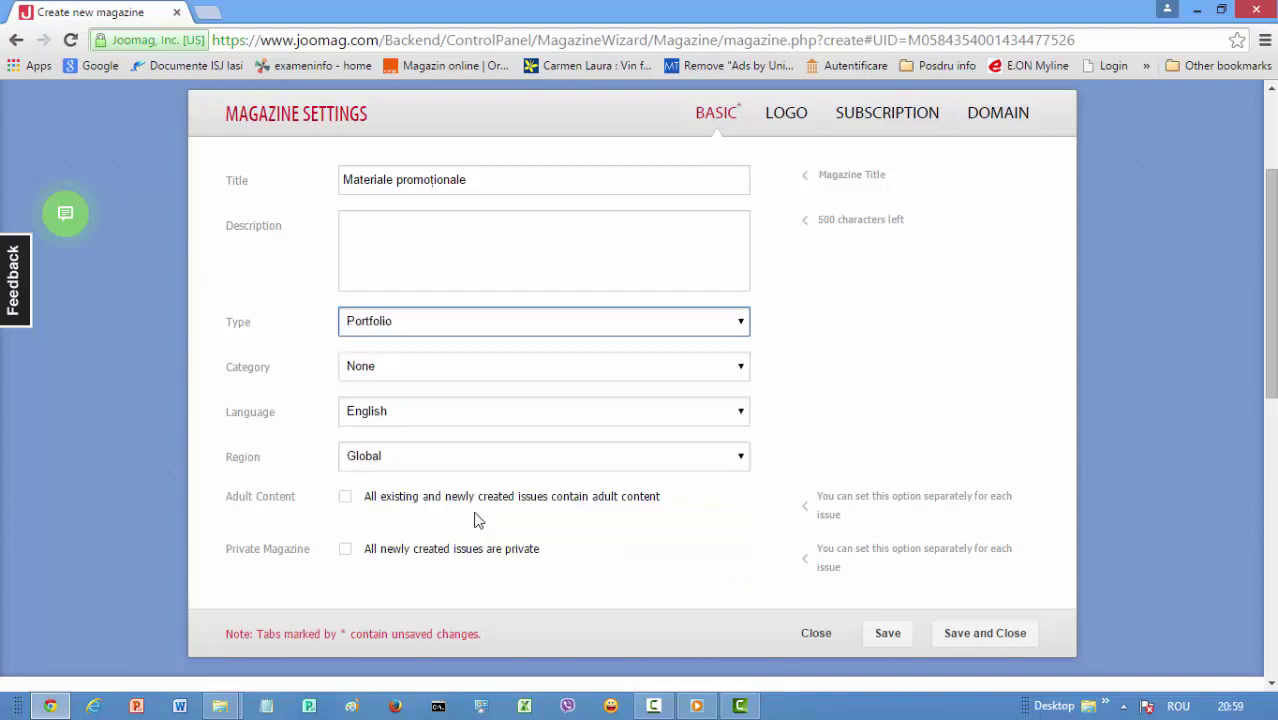
Step: Set the magazine's category to Fashion
{"action": "left_click", "coordinate": [435, 380]}
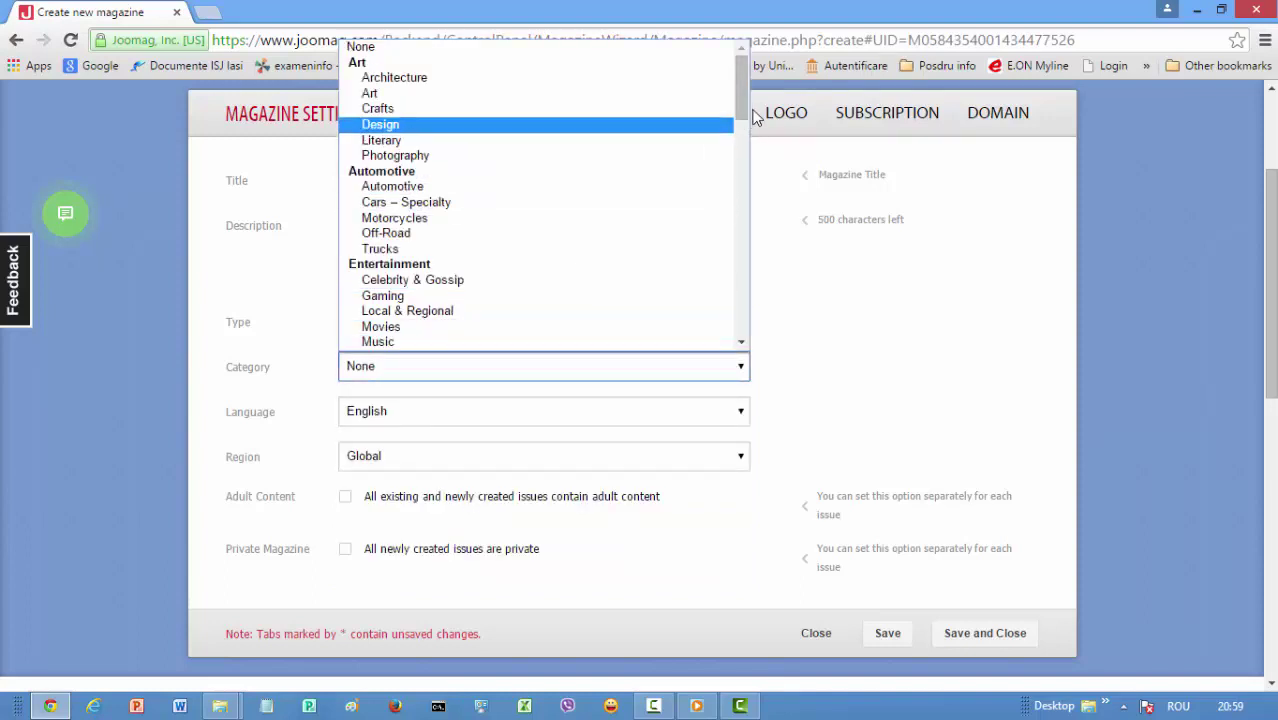
{"action": "scroll", "coordinate": [743, 120], "scroll_direction": "down", "scroll_amount": 2}
{"action": "scroll", "coordinate": [743, 158], "scroll_direction": "down", "scroll_amount": 2}
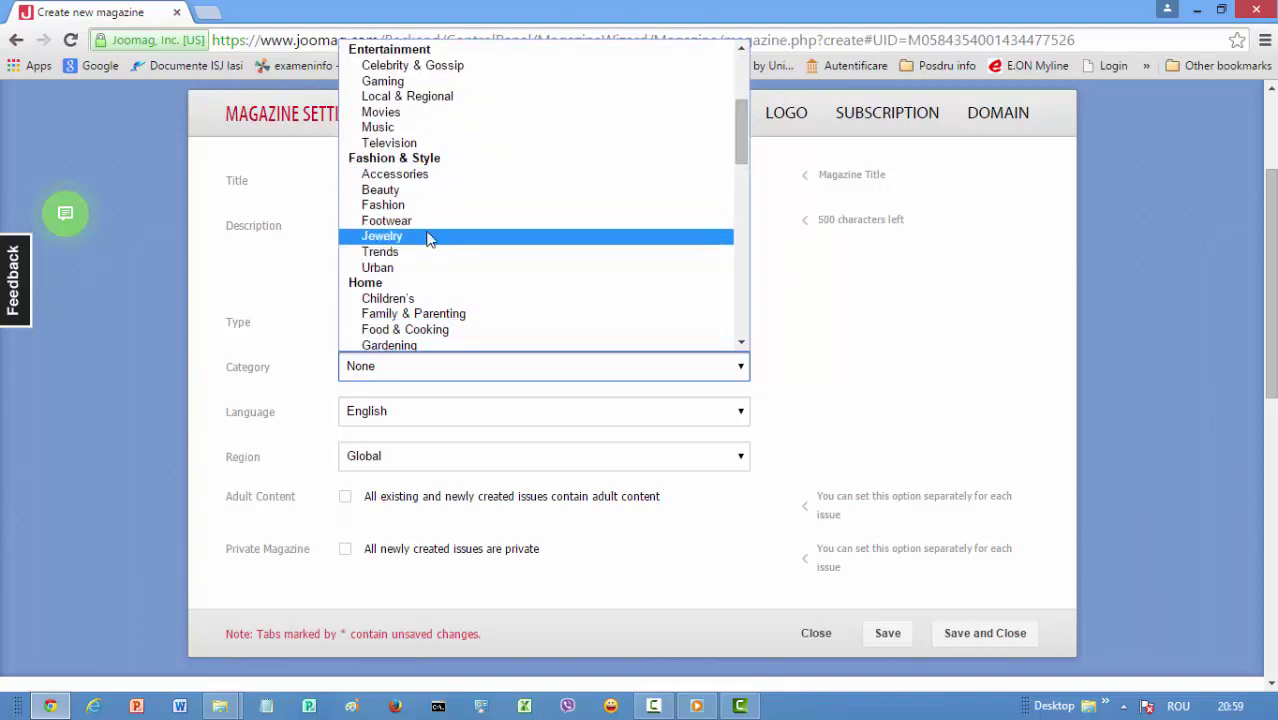
{"action": "left_click", "coordinate": [423, 206]}
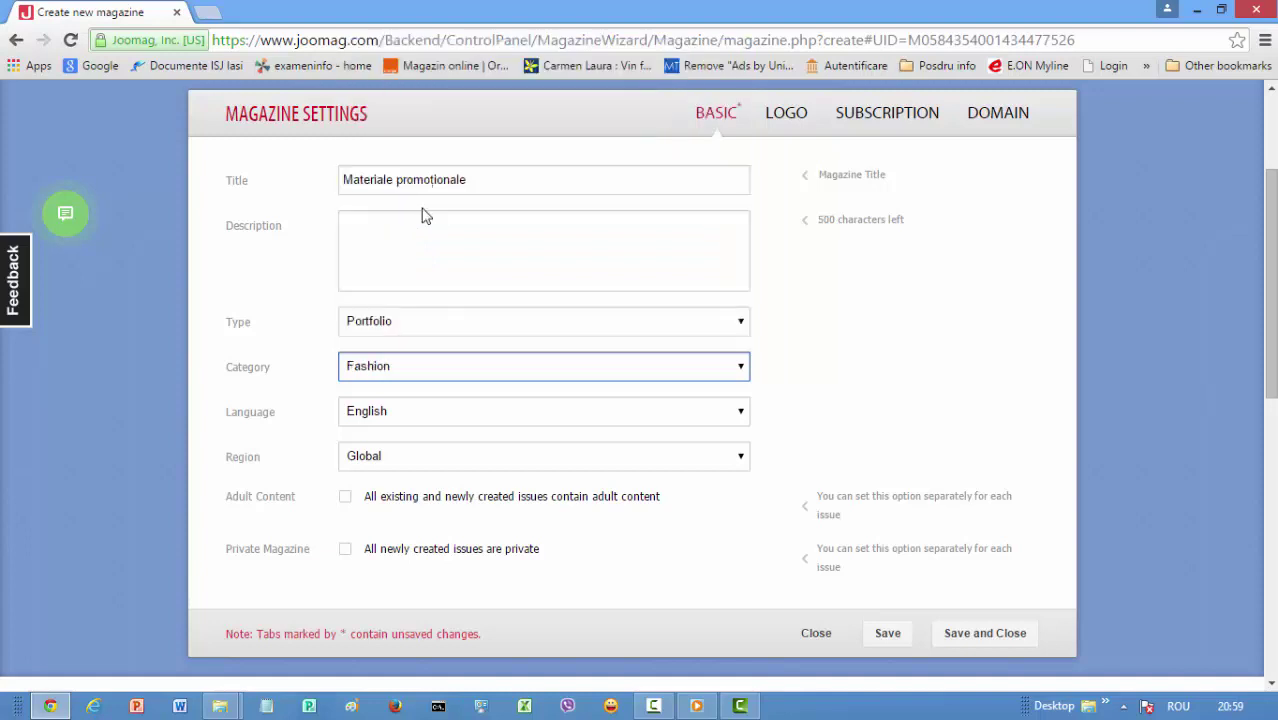
Step: Set the magazine's language to Romanian and save the basic settings
{"action": "left_click_drag", "start_coordinate": [1273, 355], "coordinate": [1273, 378]}
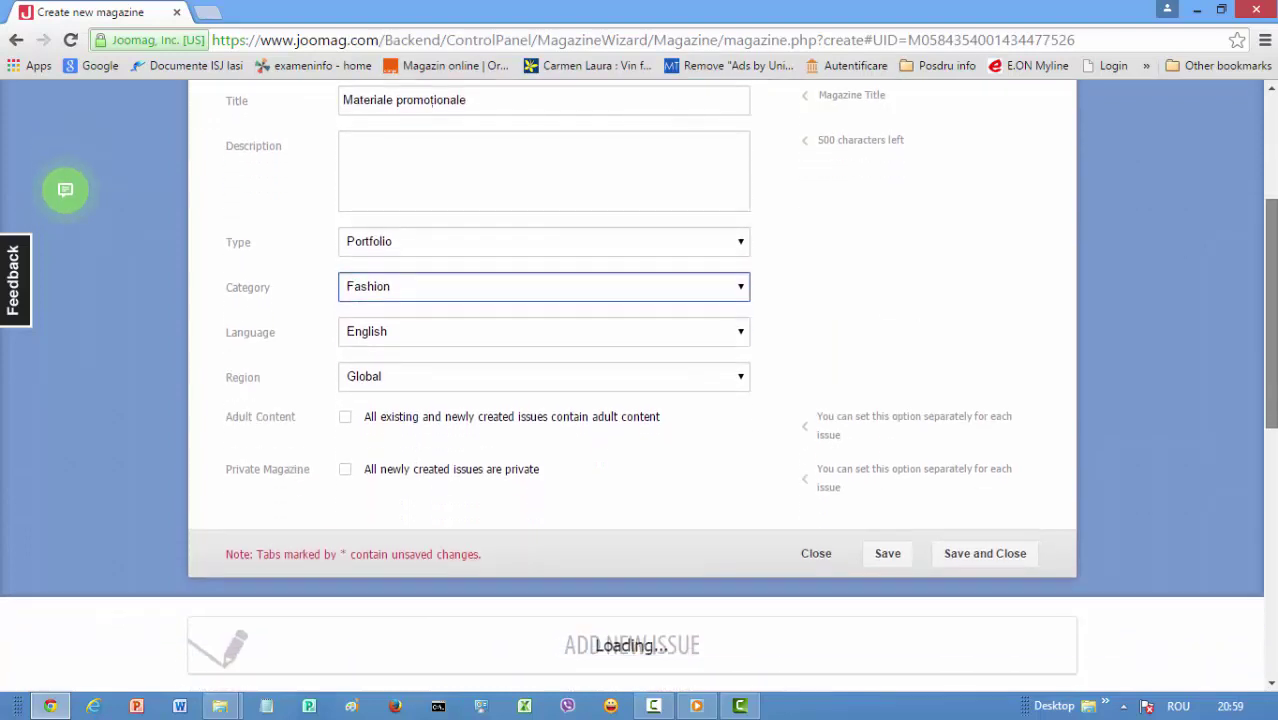
{"action": "left_click", "coordinate": [643, 340]}
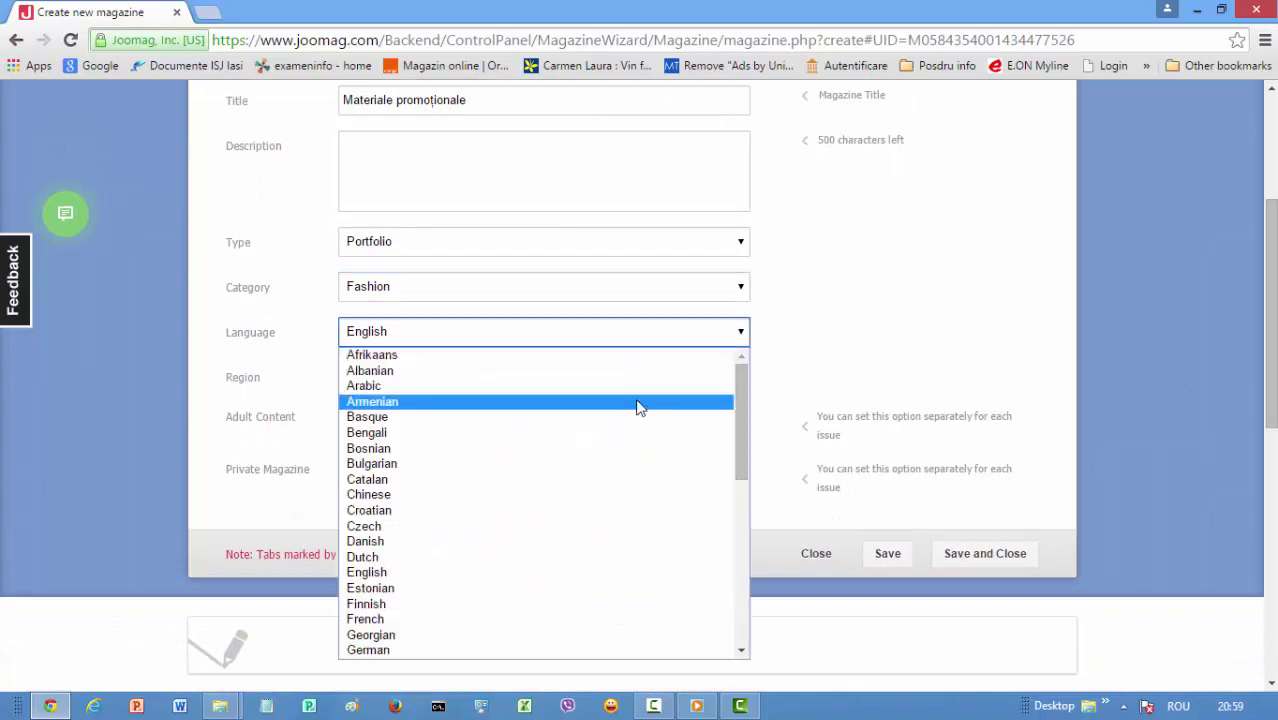
{"action": "type", "text": "ro"}
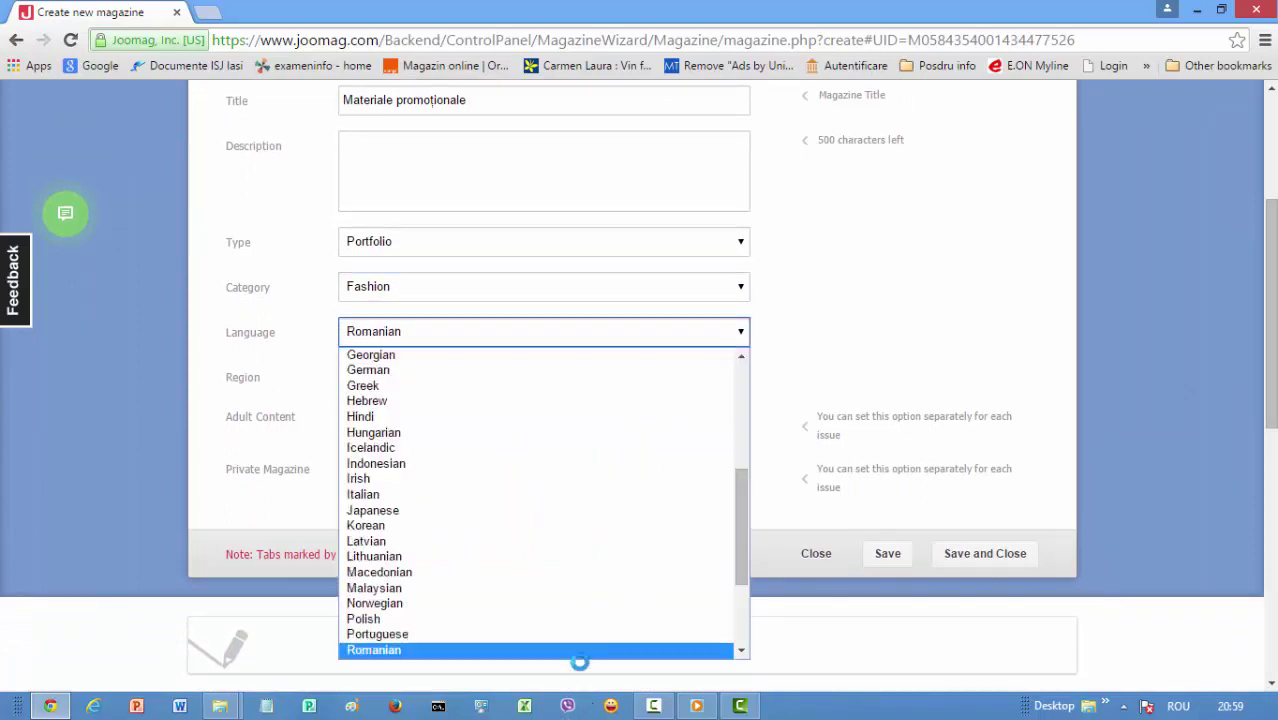
{"action": "left_click", "coordinate": [588, 651]}
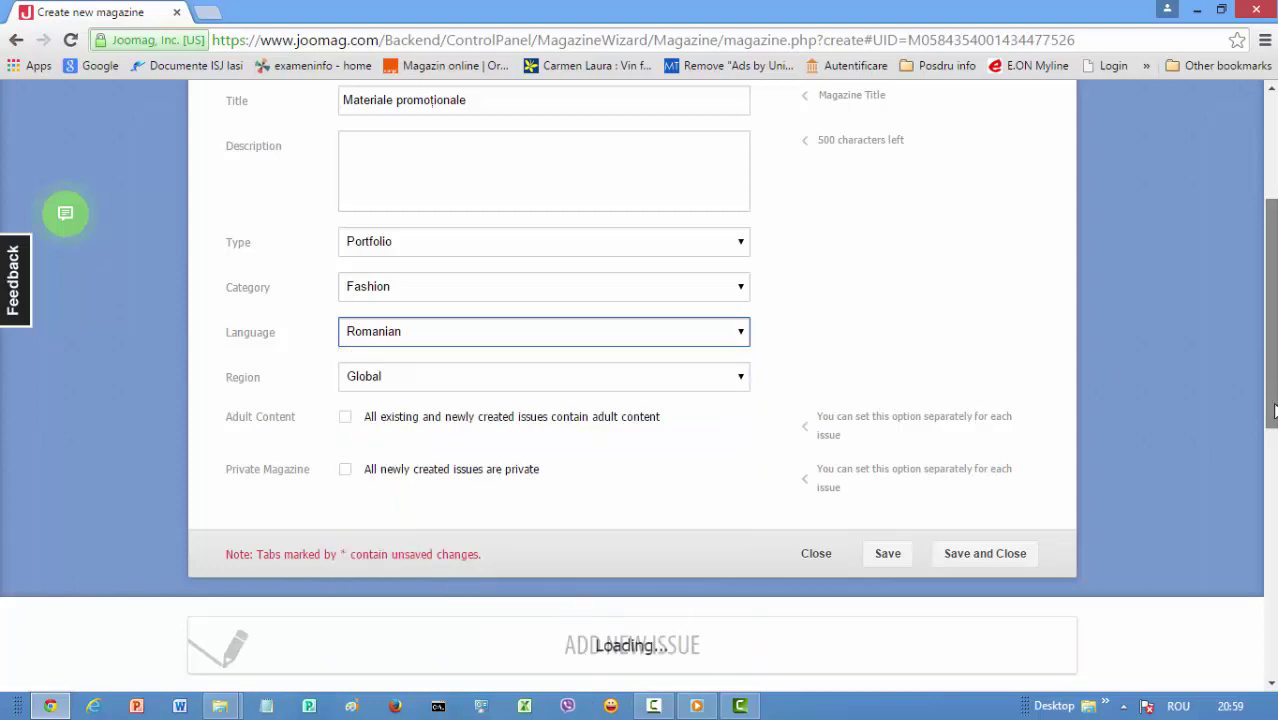
{"action": "left_click_drag", "start_coordinate": [1272, 397], "coordinate": [1272, 409]}
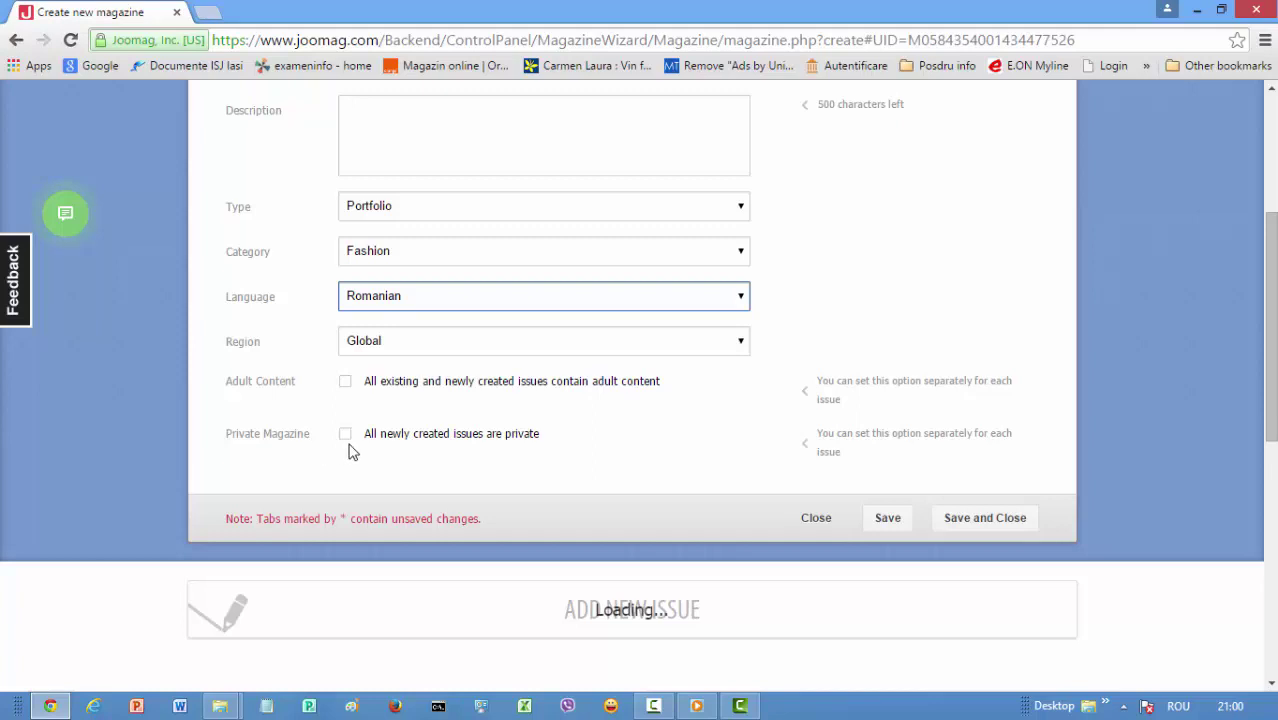
{"action": "left_click", "coordinate": [889, 526]}
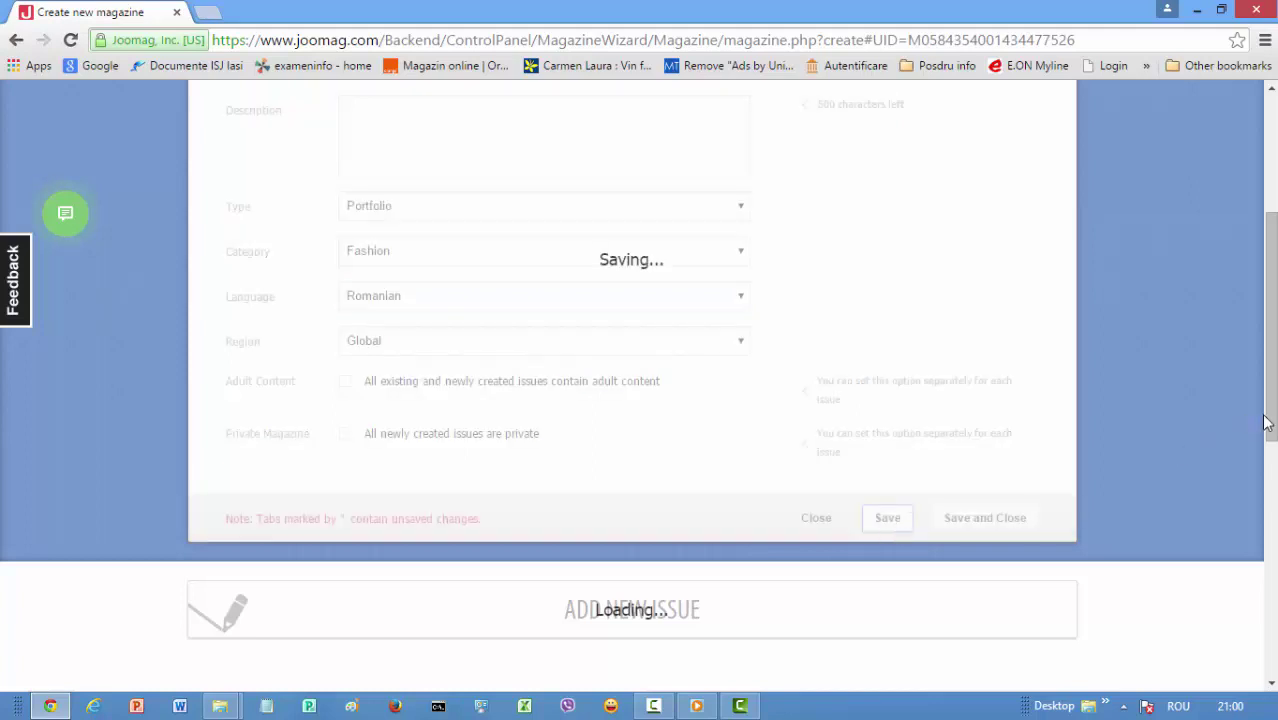
Step: Check the magazine's logo settings, then save and close the magazine settings
{"action": "left_click_drag", "start_coordinate": [1266, 423], "coordinate": [1262, 370]}
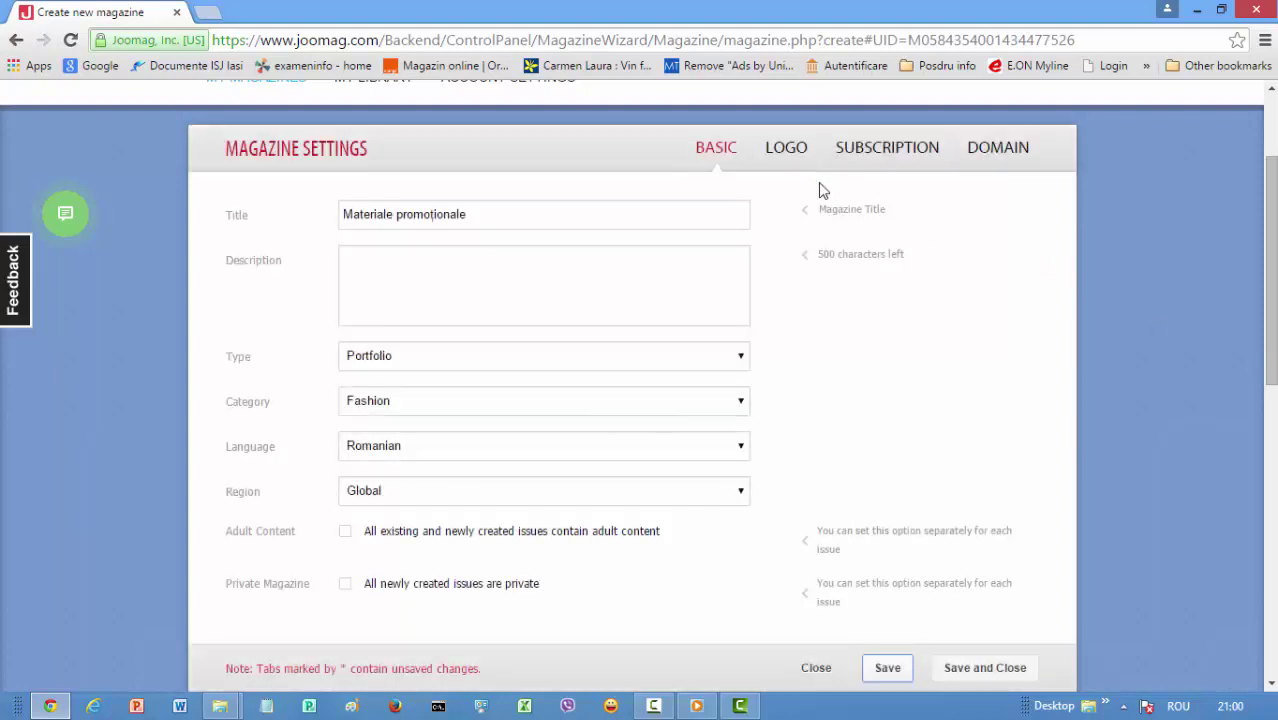
{"action": "left_click", "coordinate": [790, 150]}
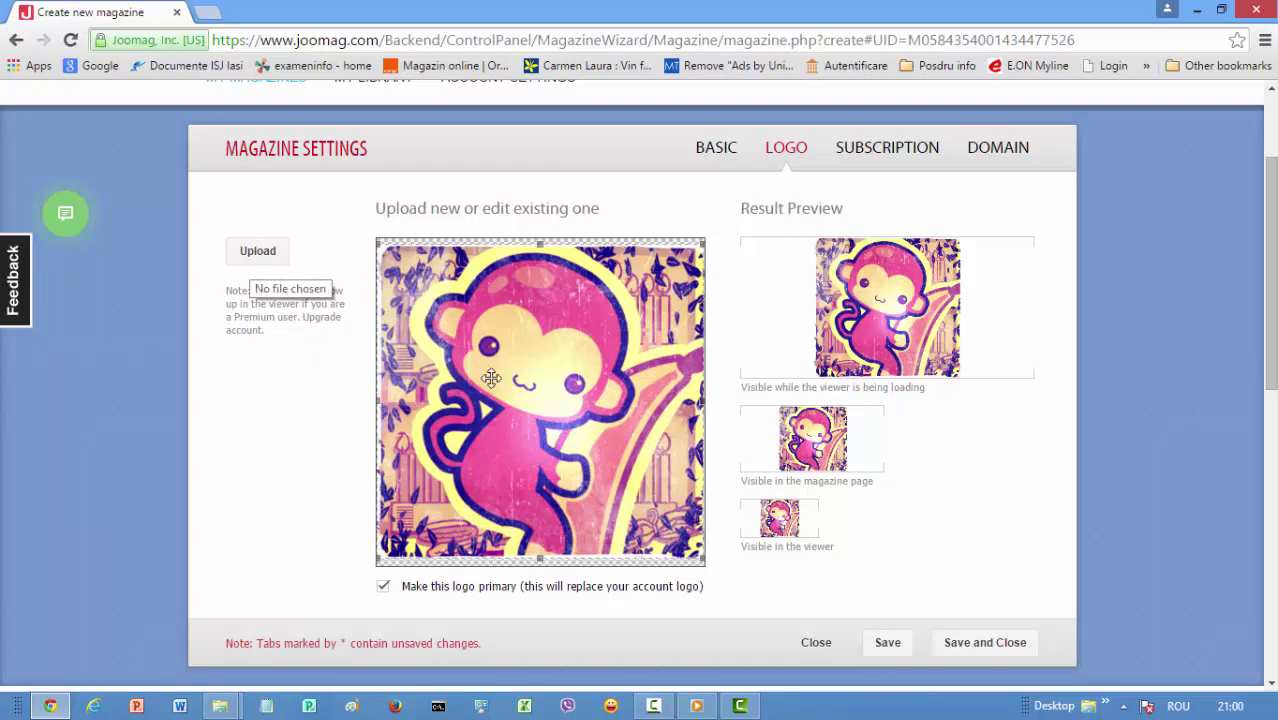
{"action": "left_click", "coordinate": [955, 645]}
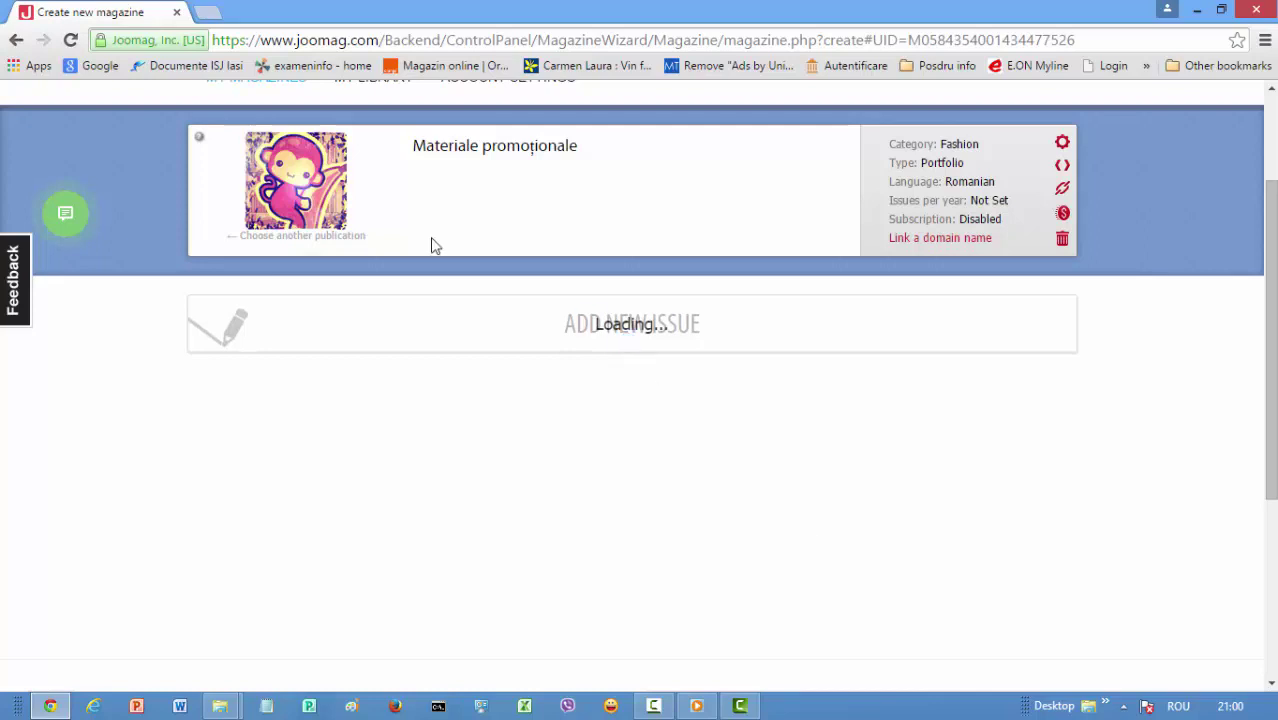
Step: Dismiss the ESET Smart Security notification and reload the magazine's page
{"action": "mouse_move", "coordinate": [363, 207]}
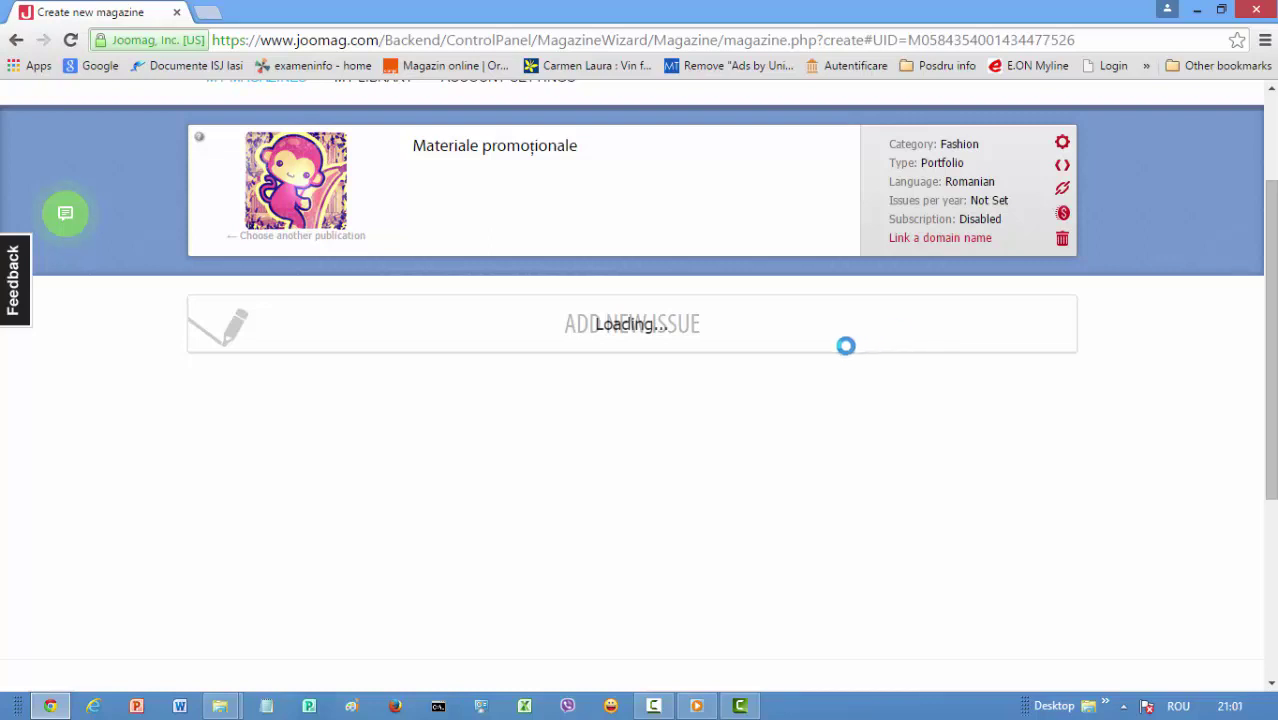
{"action": "left_click_drag", "start_coordinate": [1271, 349], "coordinate": [1271, 396]}
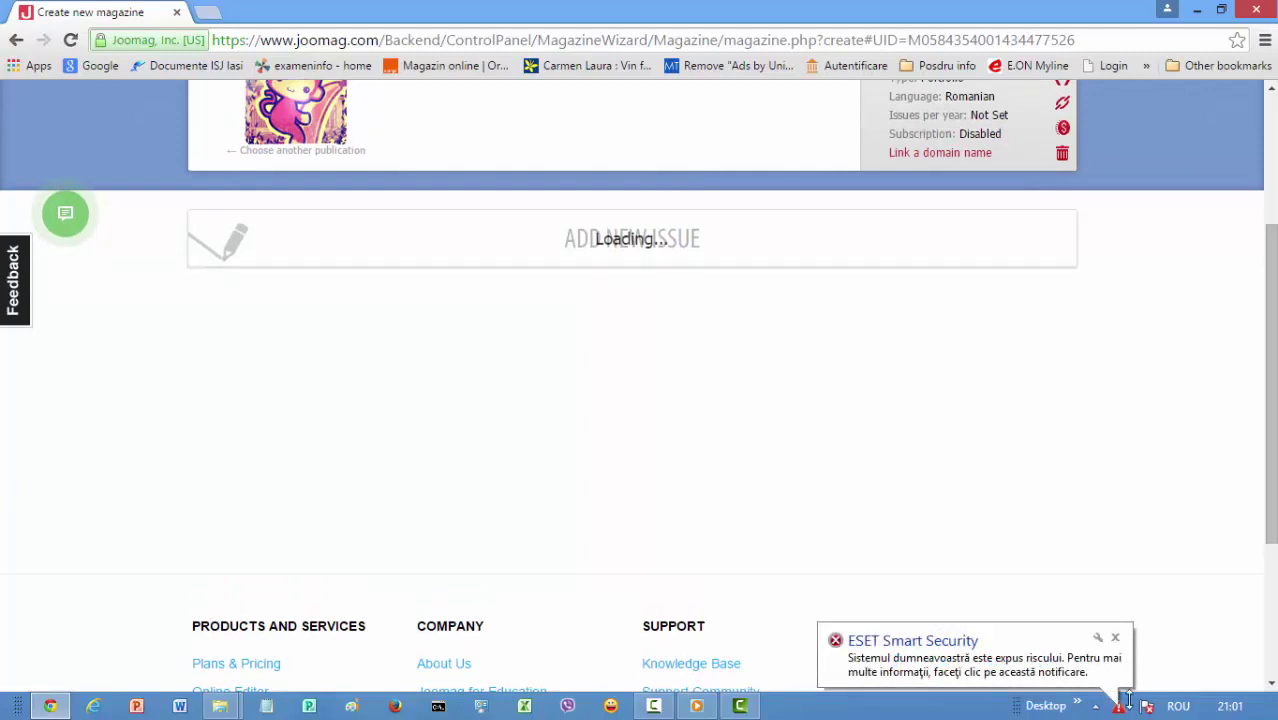
{"action": "left_click", "coordinate": [1115, 640]}
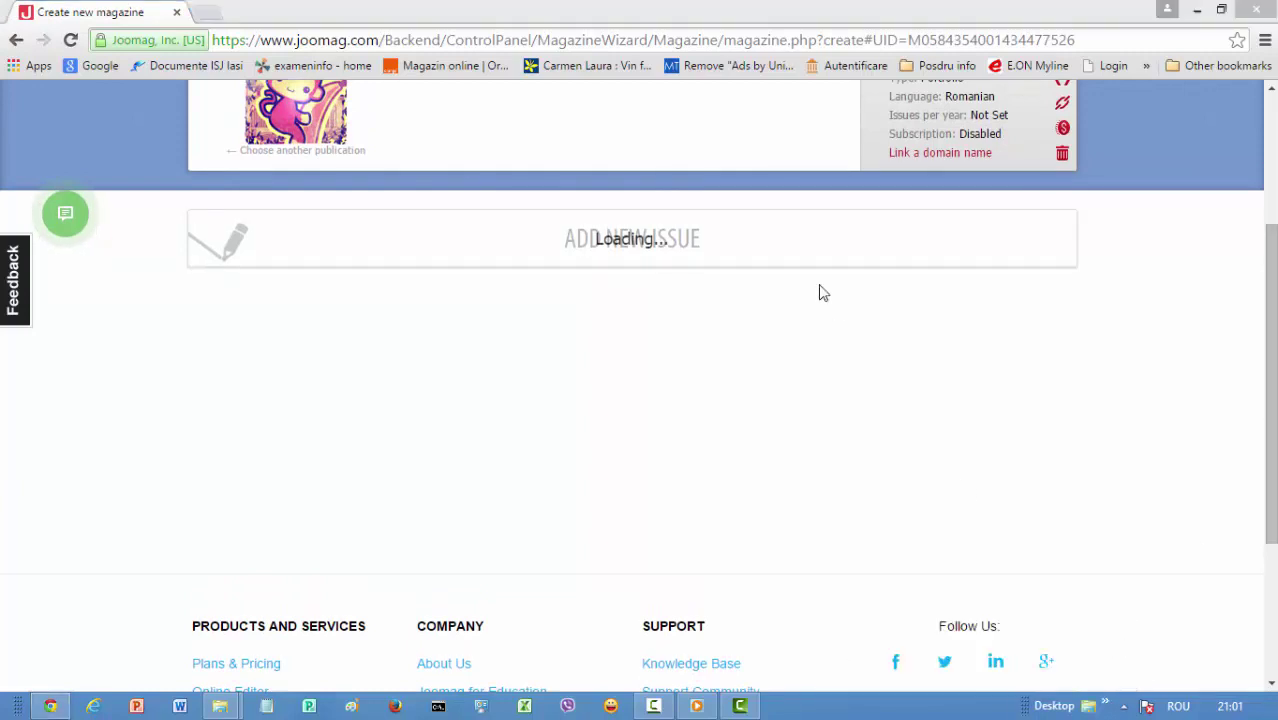
{"action": "left_click", "coordinate": [713, 42]}
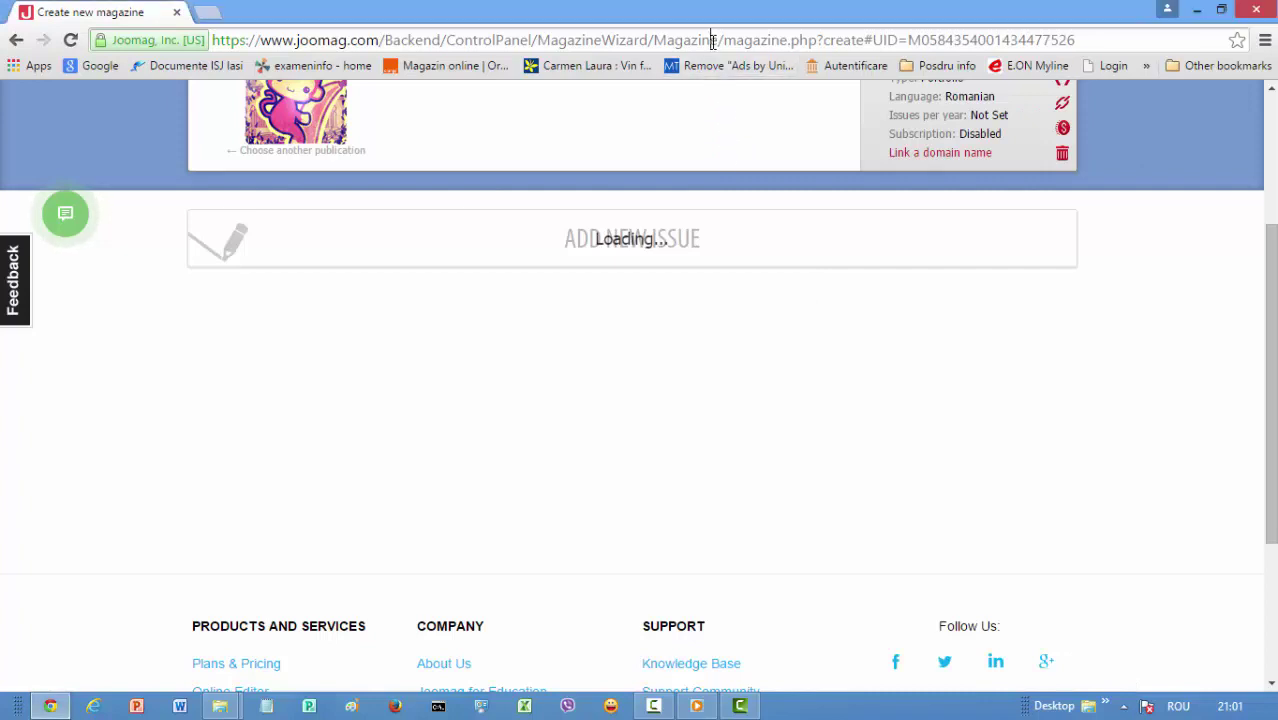
{"action": "key", "text": "Return"}
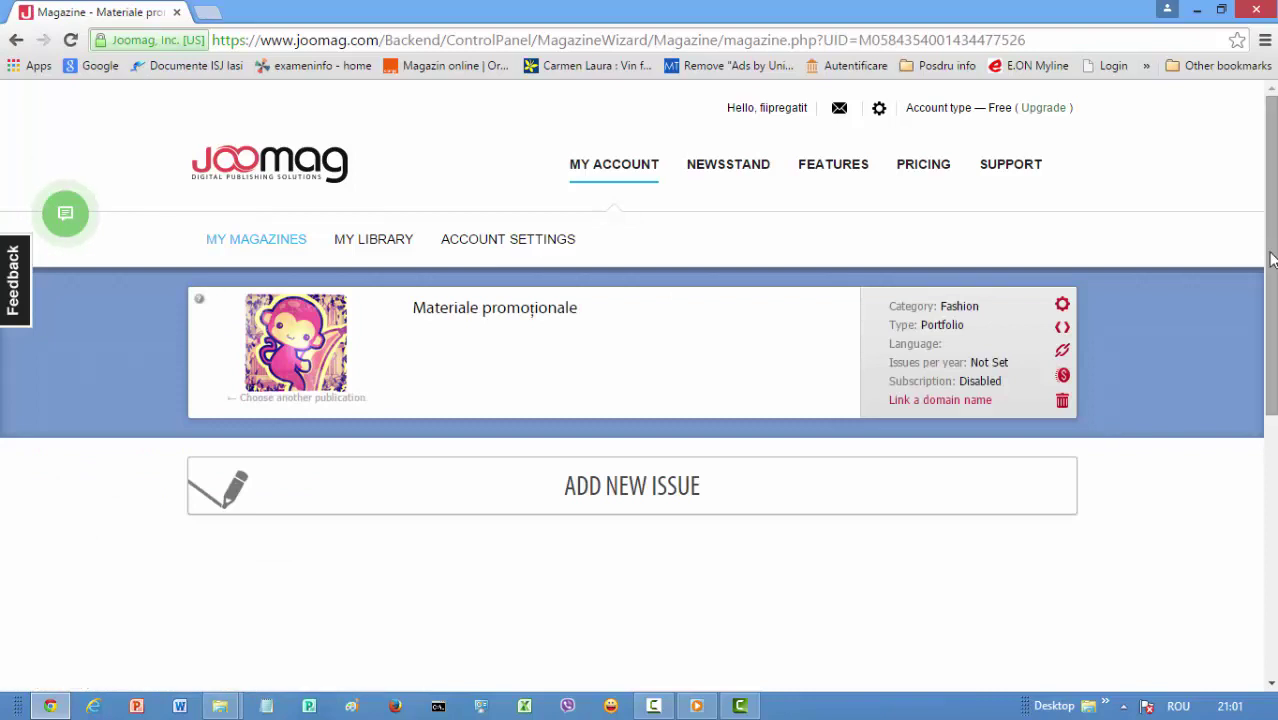
Step: Start adding a new issue to the Materiale promoționale magazine
{"action": "left_click_drag", "start_coordinate": [1272, 260], "coordinate": [1274, 306]}
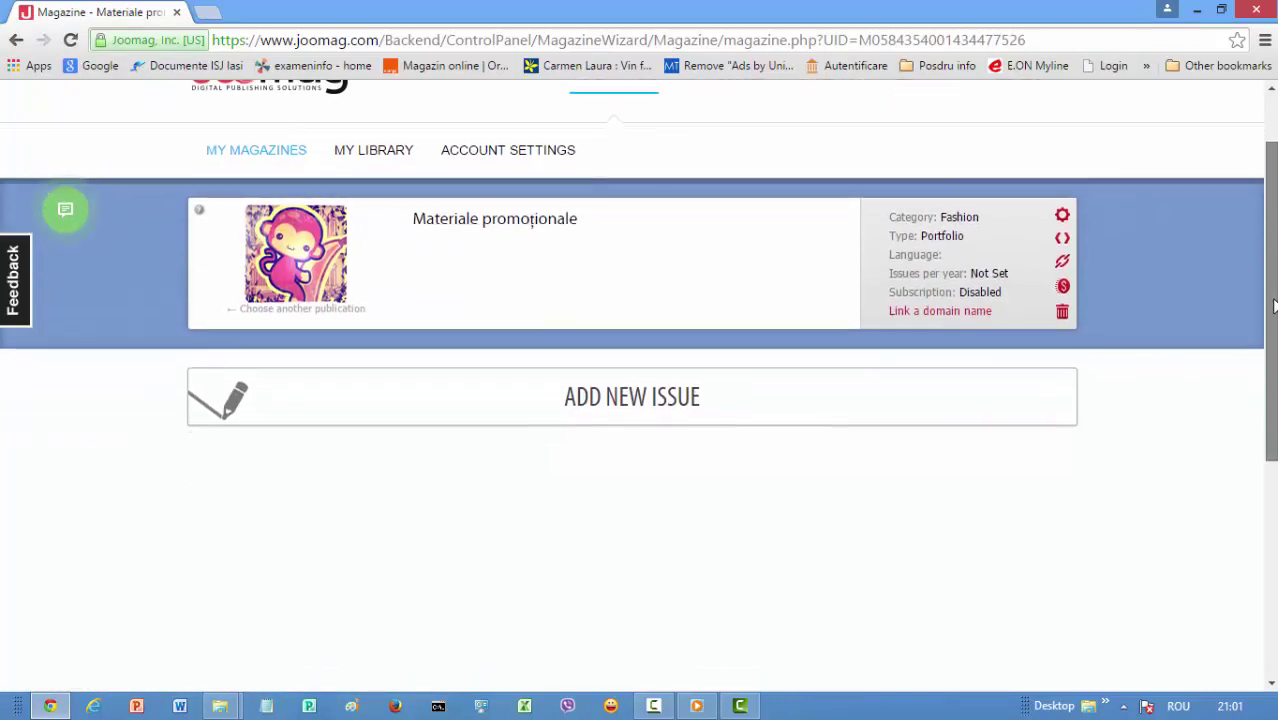
{"action": "left_click", "coordinate": [672, 410]}
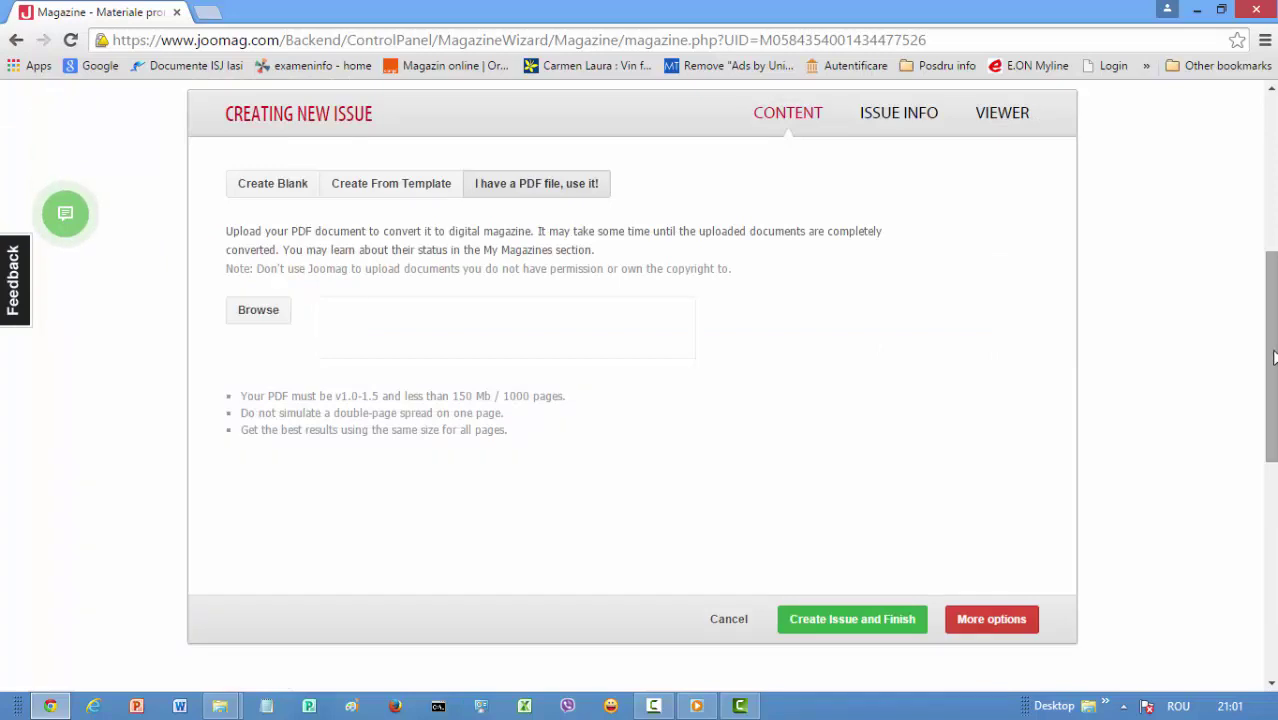
{"action": "left_click_drag", "start_coordinate": [1272, 357], "coordinate": [1272, 320]}
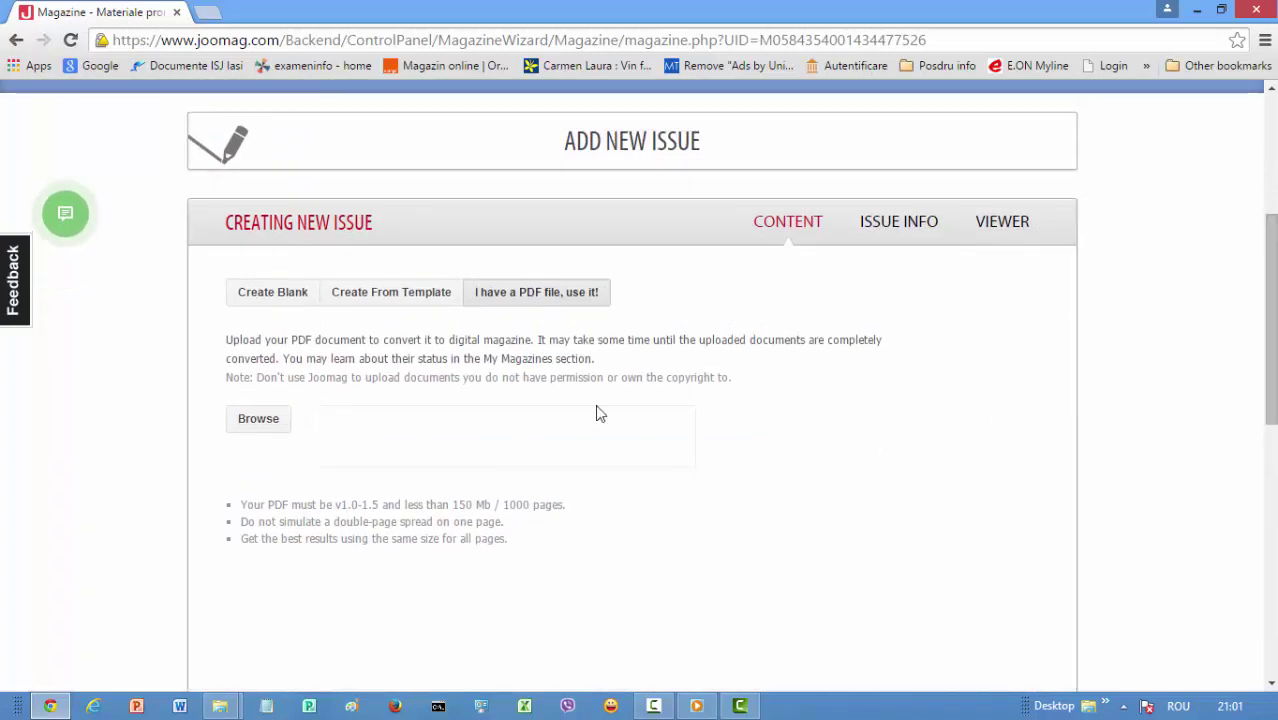
Step: Review the blank-issue settings and the magazine, brochure and photo album templates, ending on the option to use an existing PDF file
{"action": "left_click", "coordinate": [305, 299]}
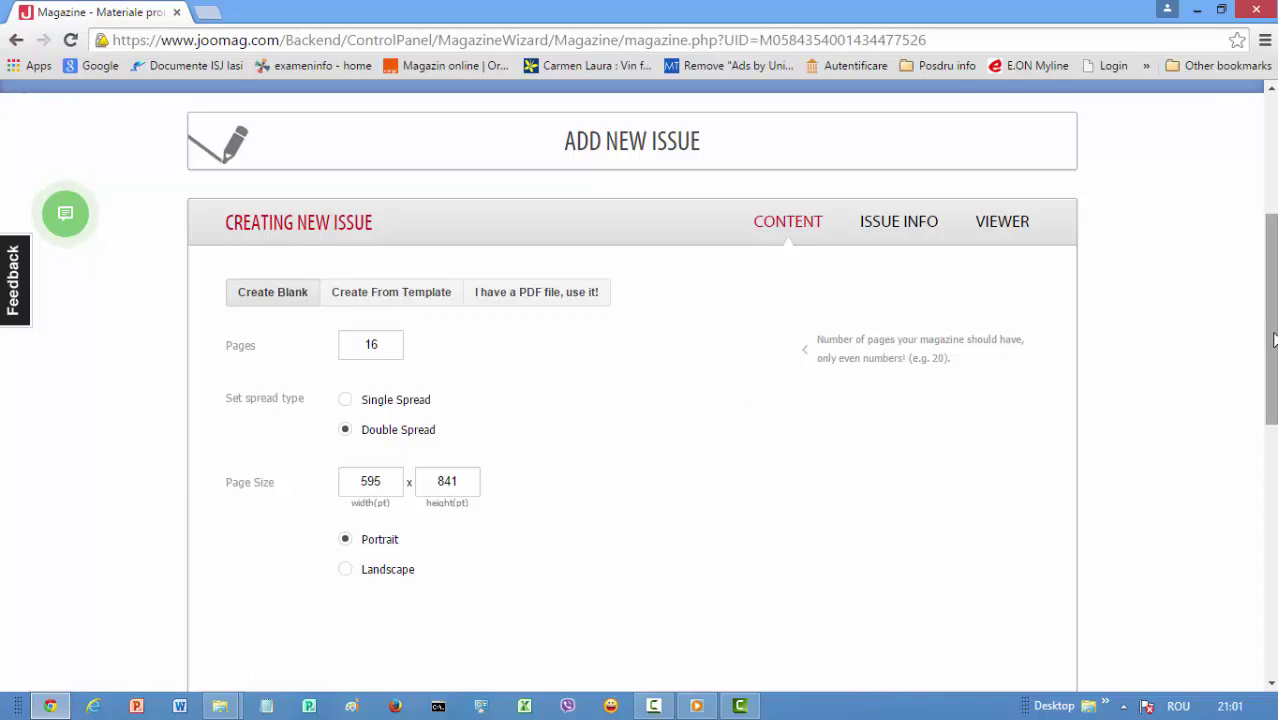
{"action": "left_click_drag", "start_coordinate": [1273, 340], "coordinate": [1273, 349]}
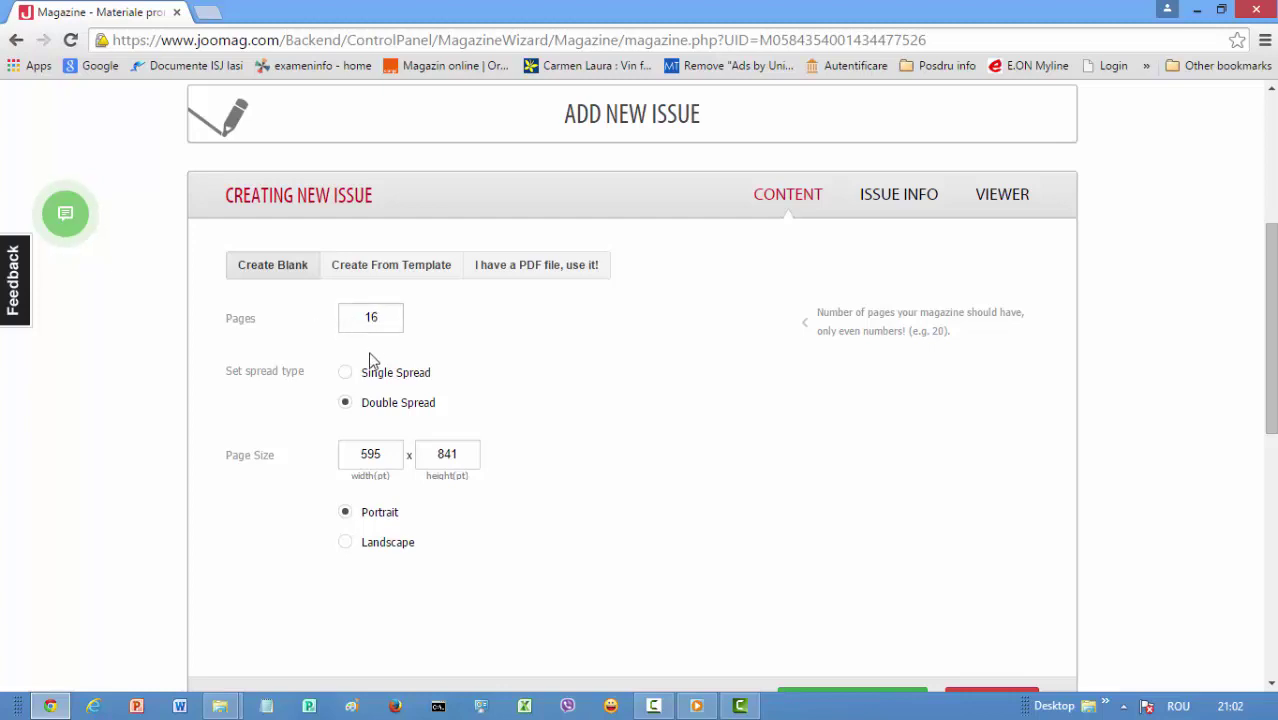
{"action": "left_click", "coordinate": [386, 268]}
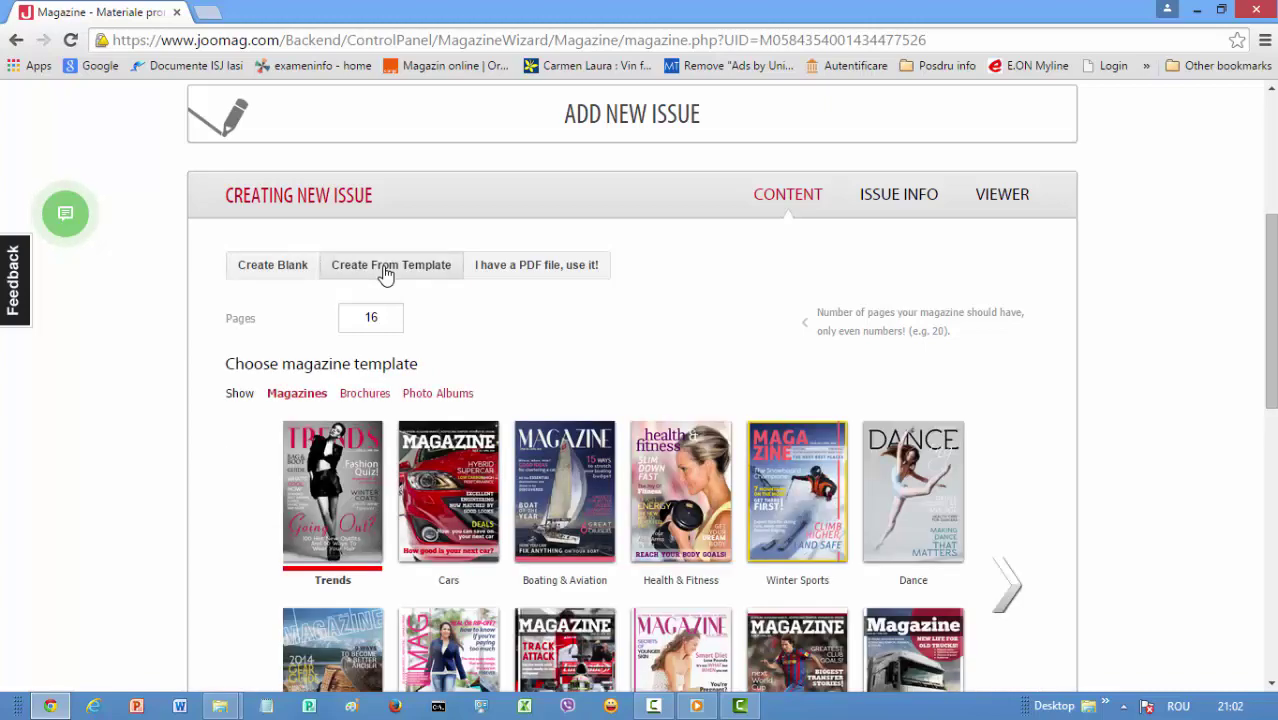
{"action": "left_click_drag", "start_coordinate": [1271, 252], "coordinate": [1271, 295]}
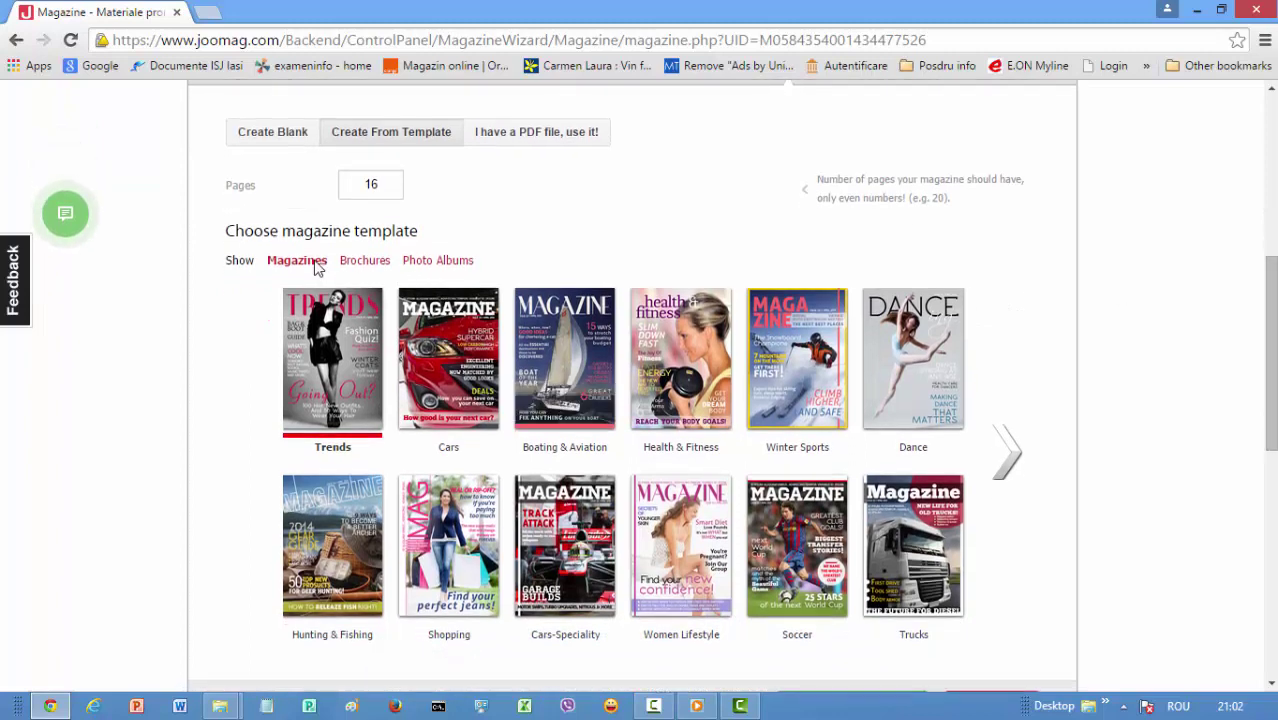
{"action": "left_click", "coordinate": [366, 262]}
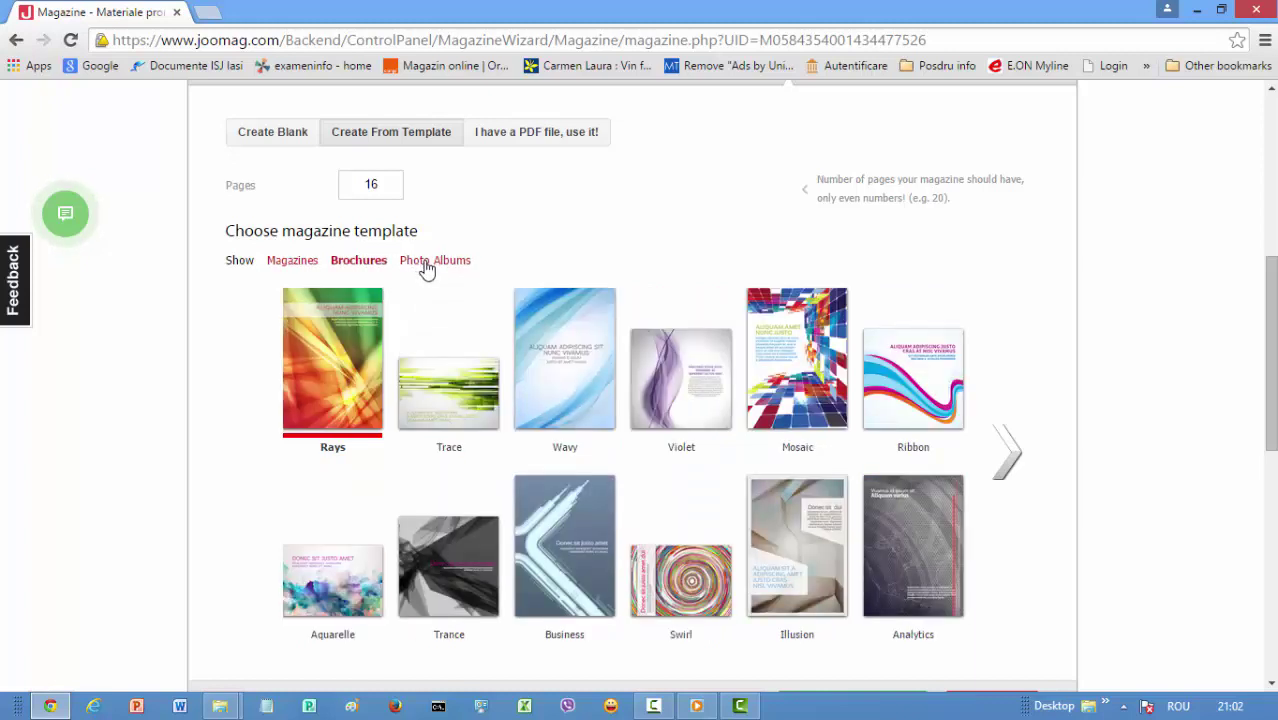
{"action": "left_click", "coordinate": [427, 262]}
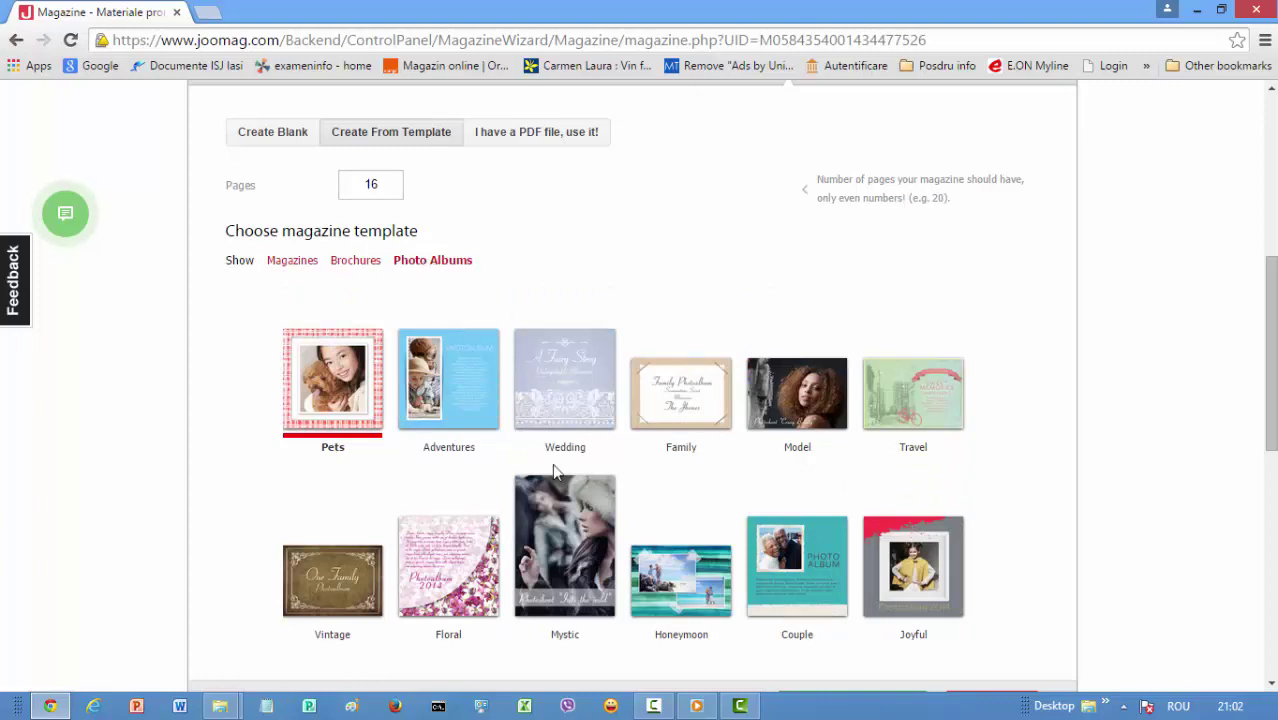
{"action": "left_click", "coordinate": [534, 140]}
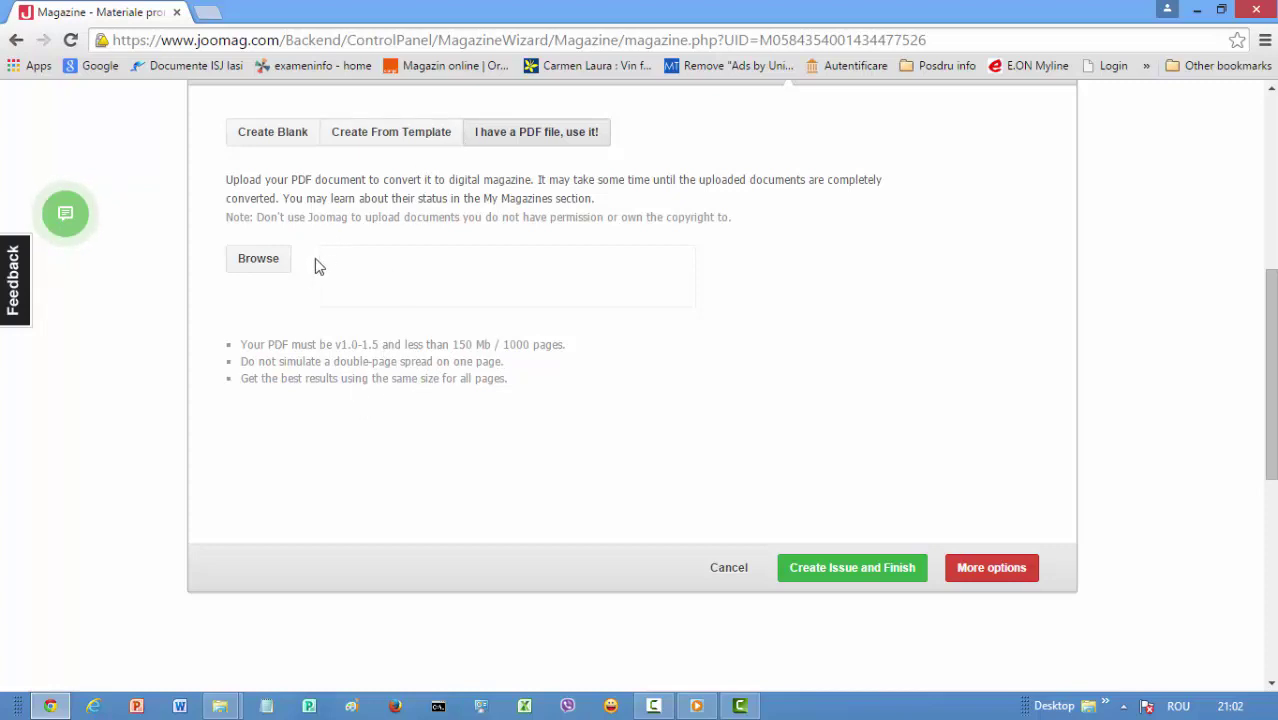
Step: Upload Brosura.pdf from the lectie 18 iunie folder as the issue's content and create the issue
{"action": "left_click", "coordinate": [272, 260]}
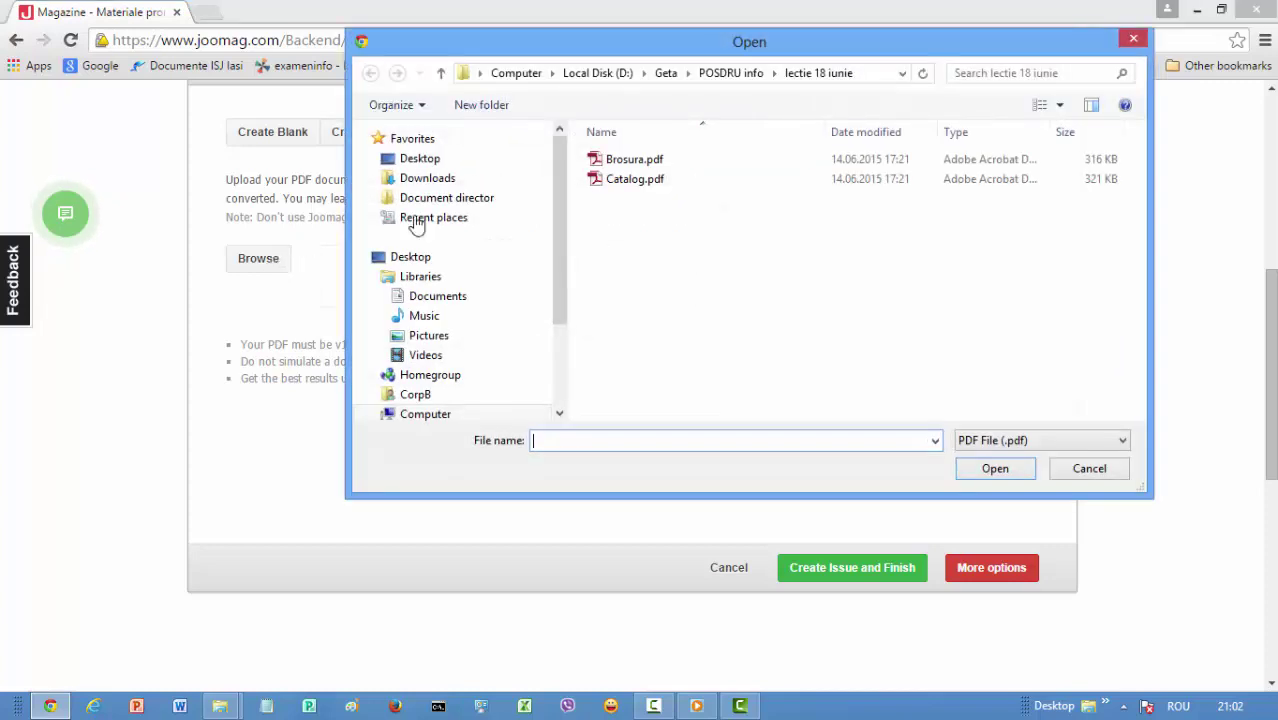
{"action": "double_click", "coordinate": [620, 162]}
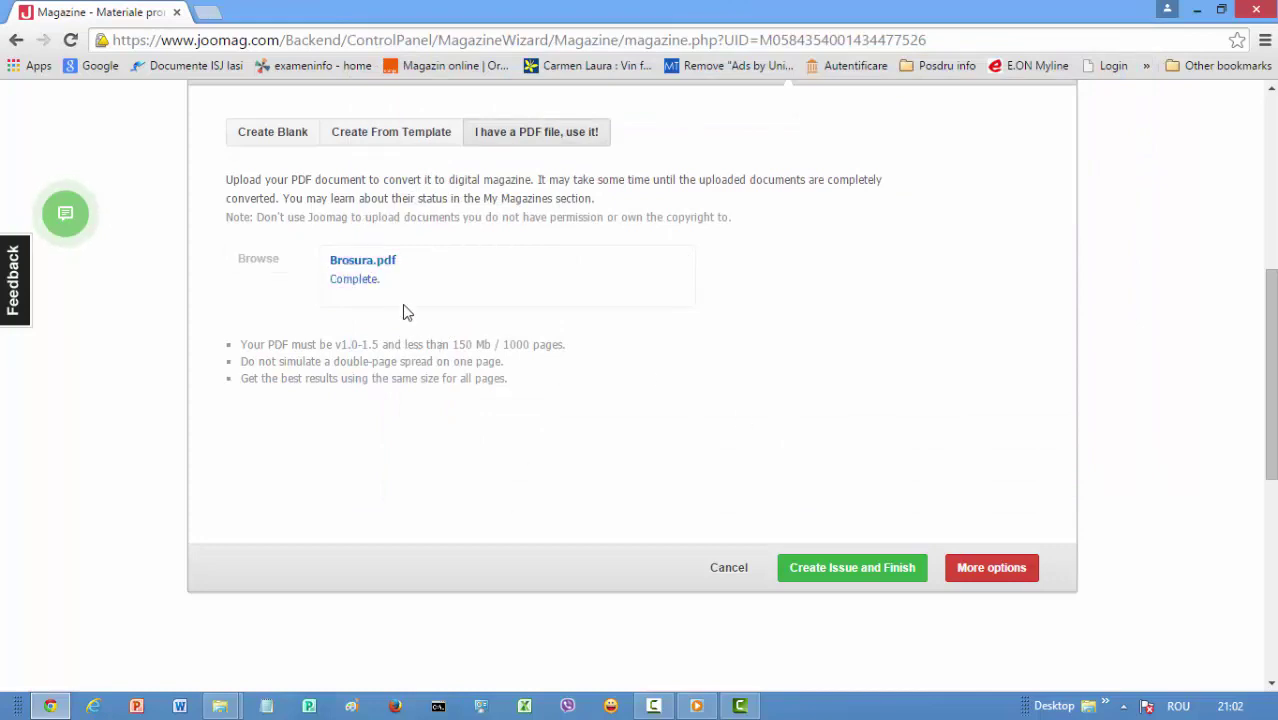
{"action": "left_click", "coordinate": [849, 577]}
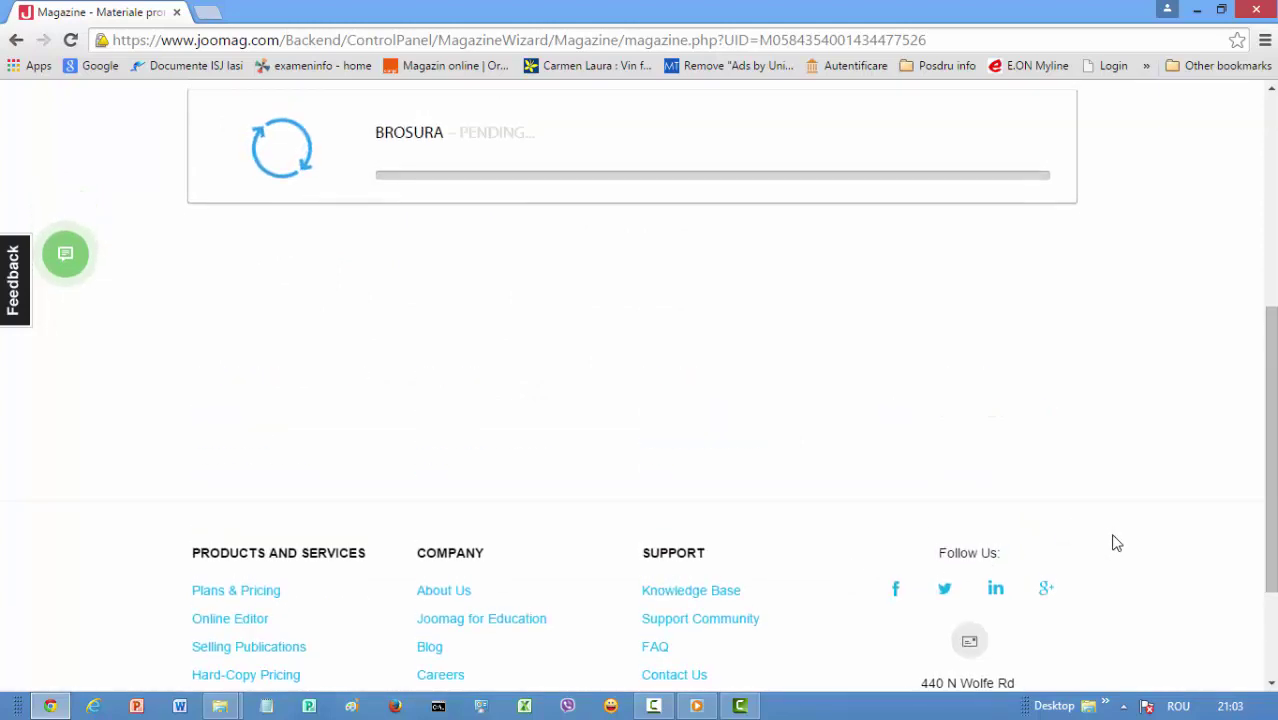
Step: Add another issue to the magazine from the existing PDF file Catalog.pdf and finish creating it
{"action": "left_click_drag", "start_coordinate": [1266, 463], "coordinate": [1275, 383]}
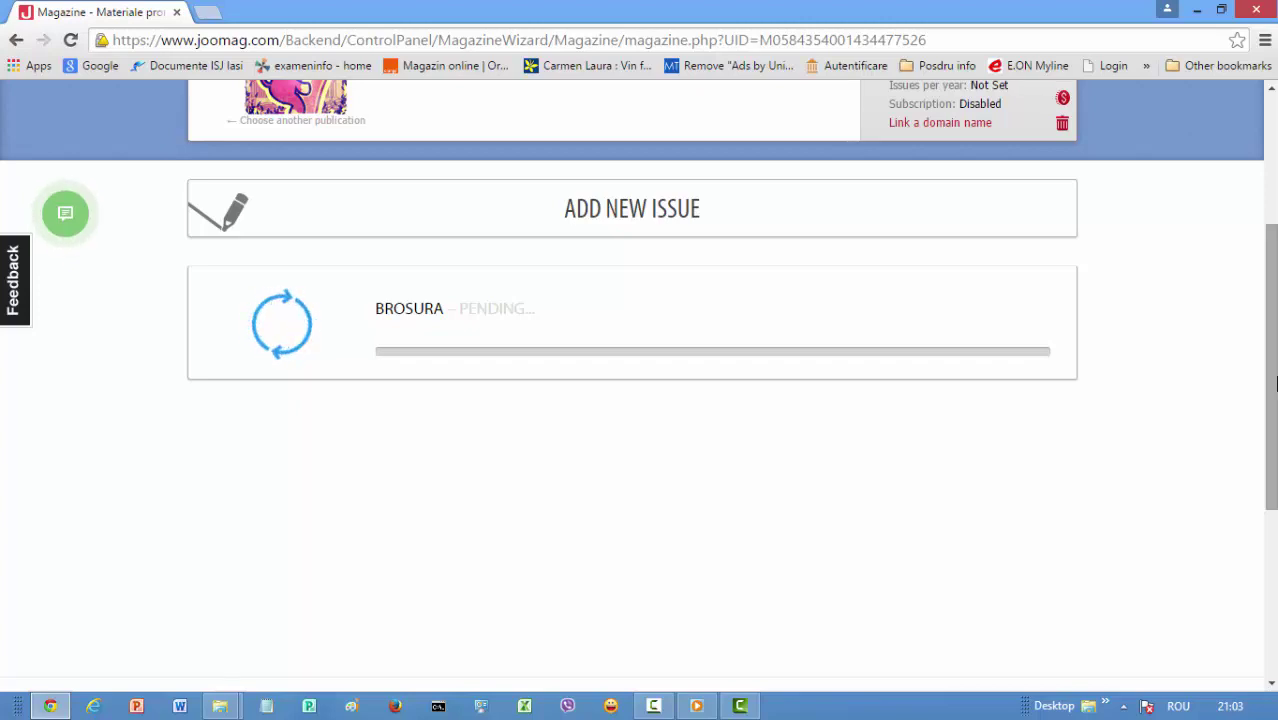
{"action": "left_click", "coordinate": [700, 222]}
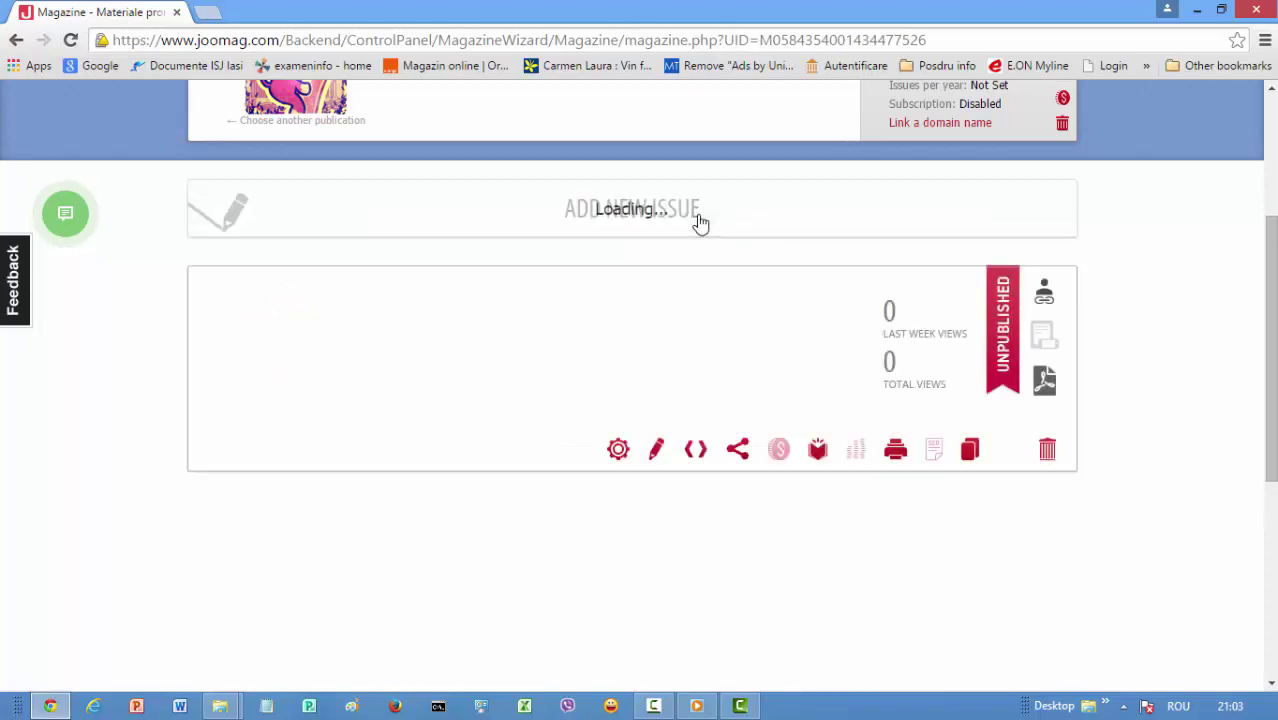
{"action": "left_click", "coordinate": [262, 309]}
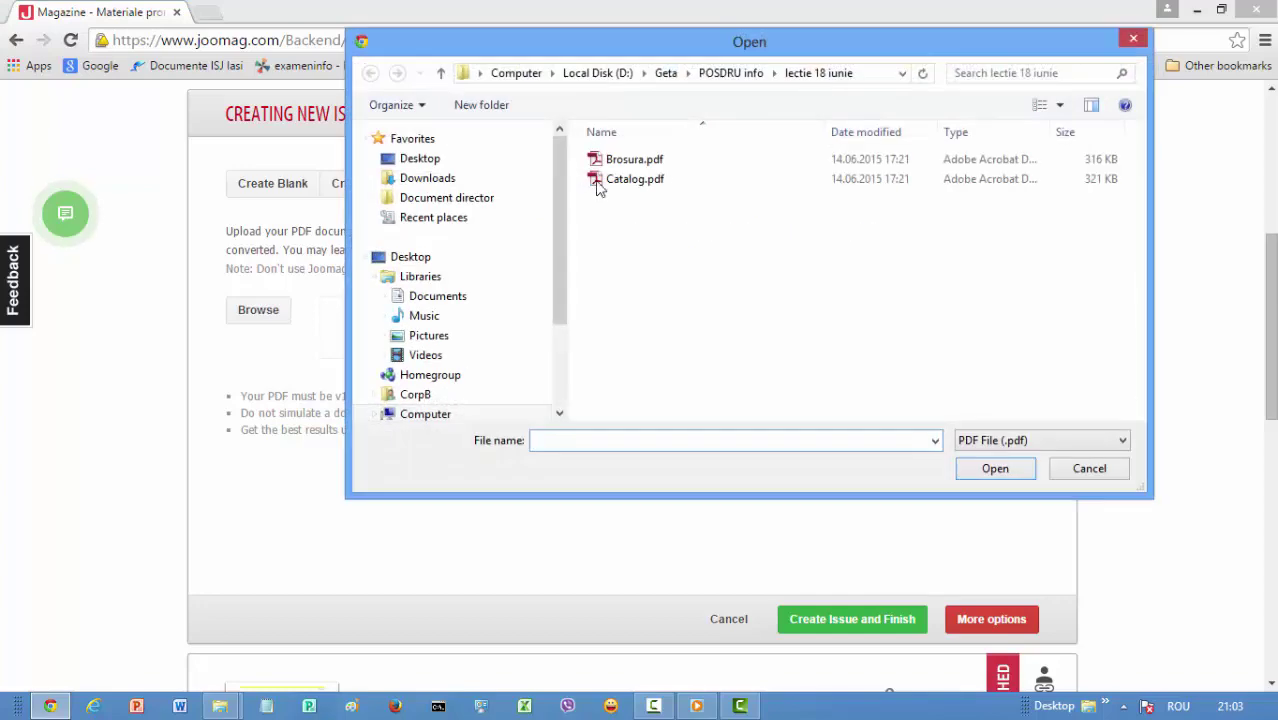
{"action": "double_click", "coordinate": [600, 181]}
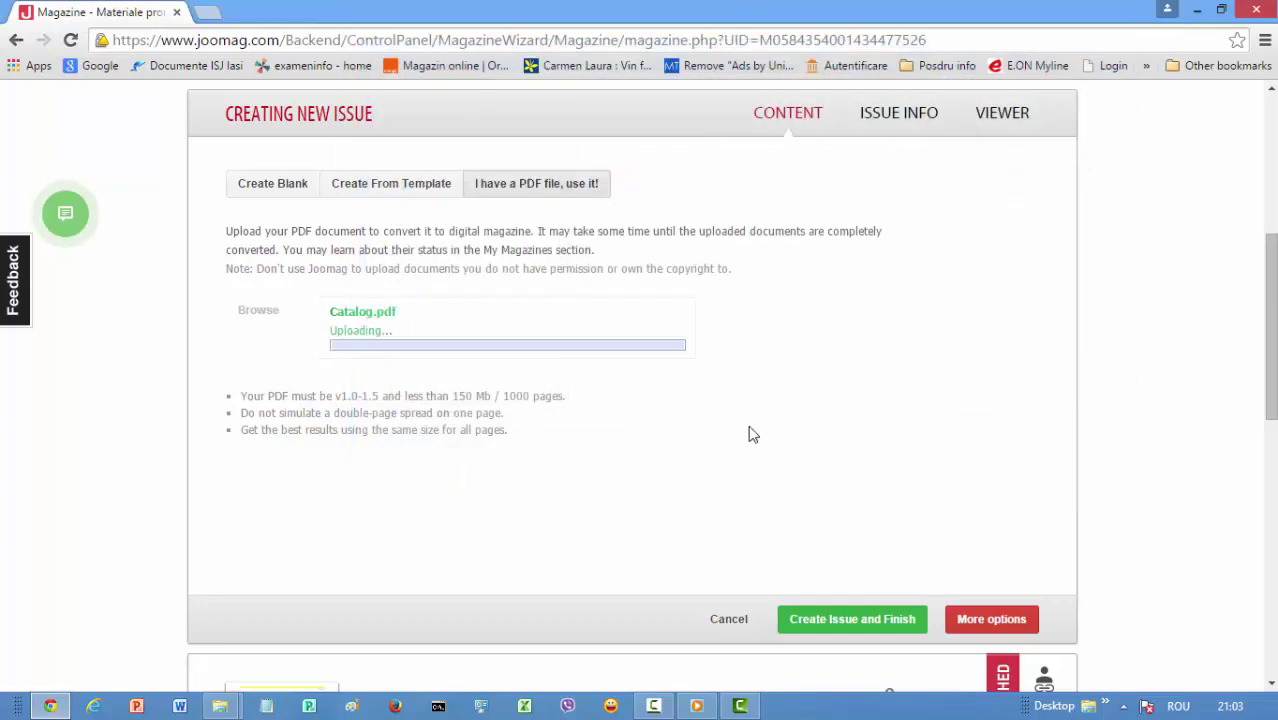
{"action": "left_click", "coordinate": [852, 619]}
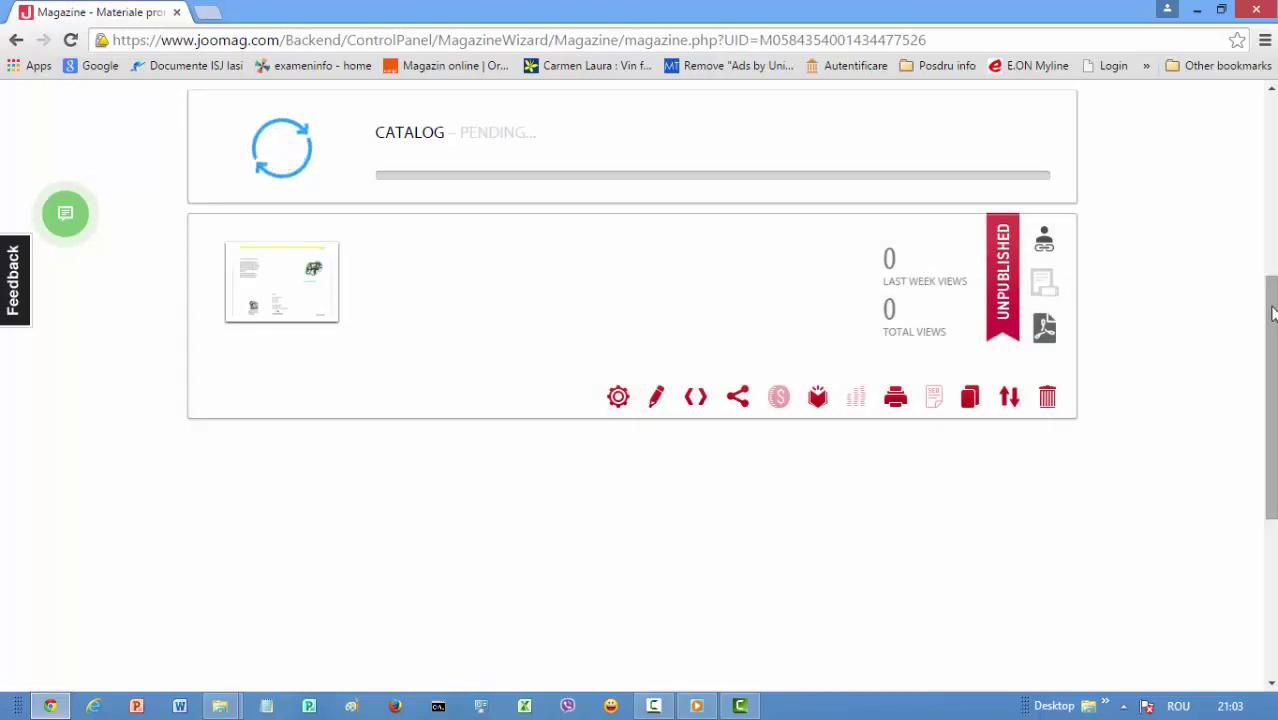
Step: Open the new catalog issue from its cover thumbnail and page through it to the last page
{"action": "left_click_drag", "start_coordinate": [1272, 313], "coordinate": [1270, 268]}
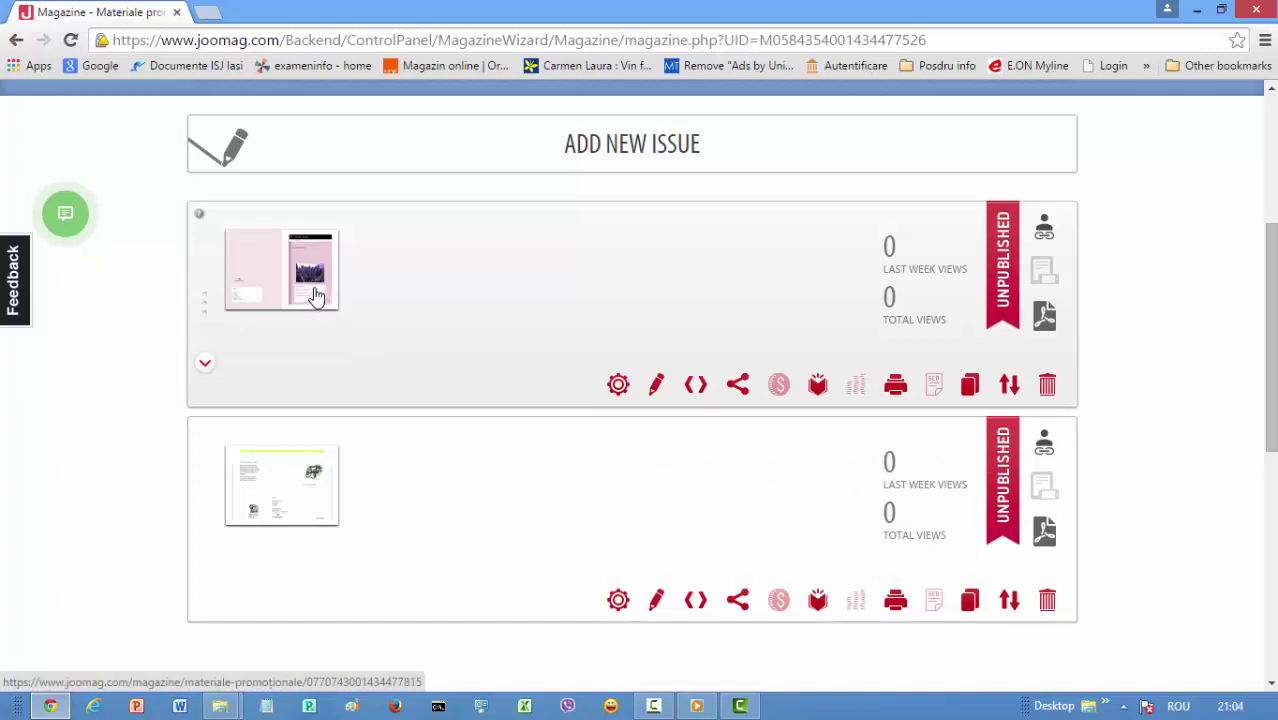
{"action": "left_click", "coordinate": [315, 297]}
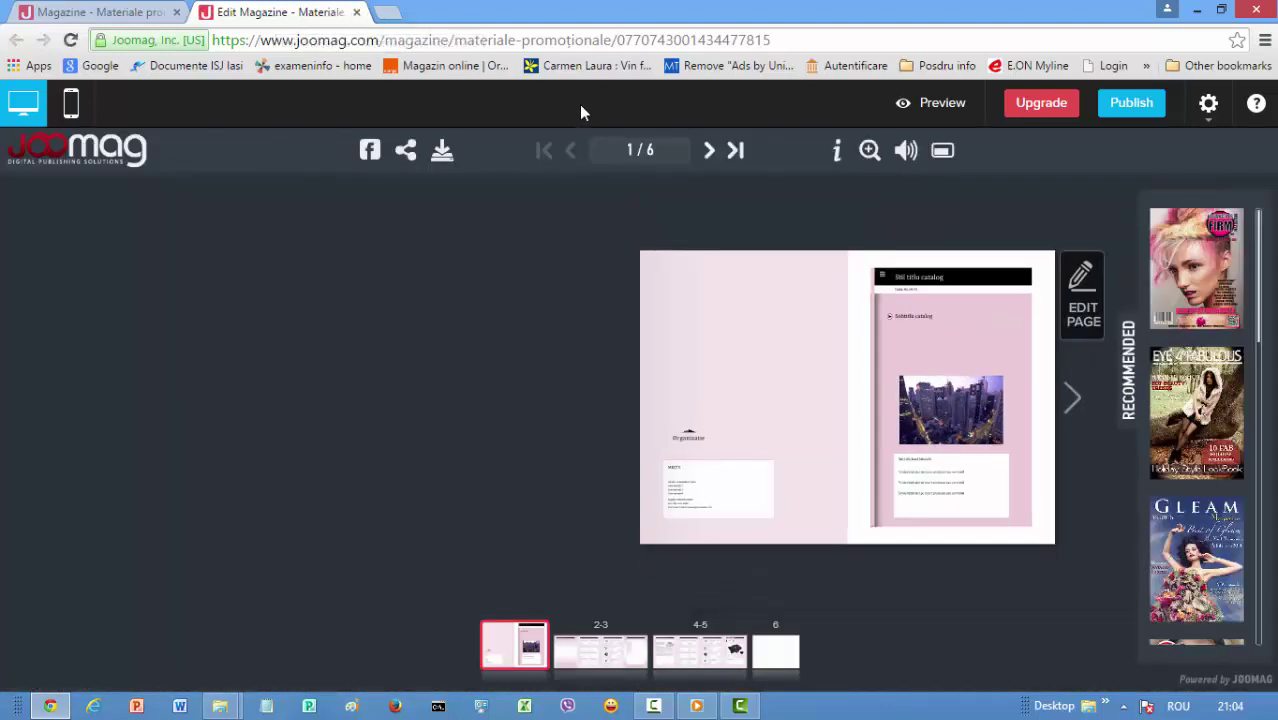
{"action": "left_click", "coordinate": [1069, 393]}
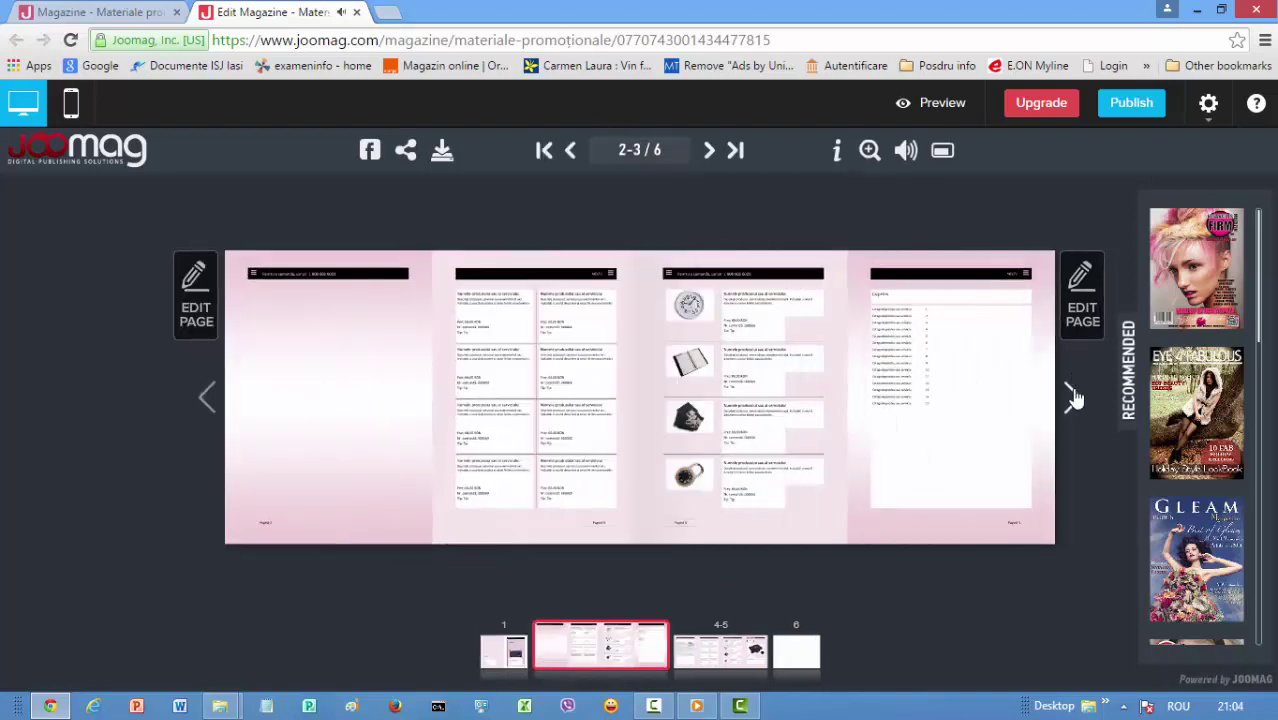
{"action": "left_click", "coordinate": [1072, 398]}
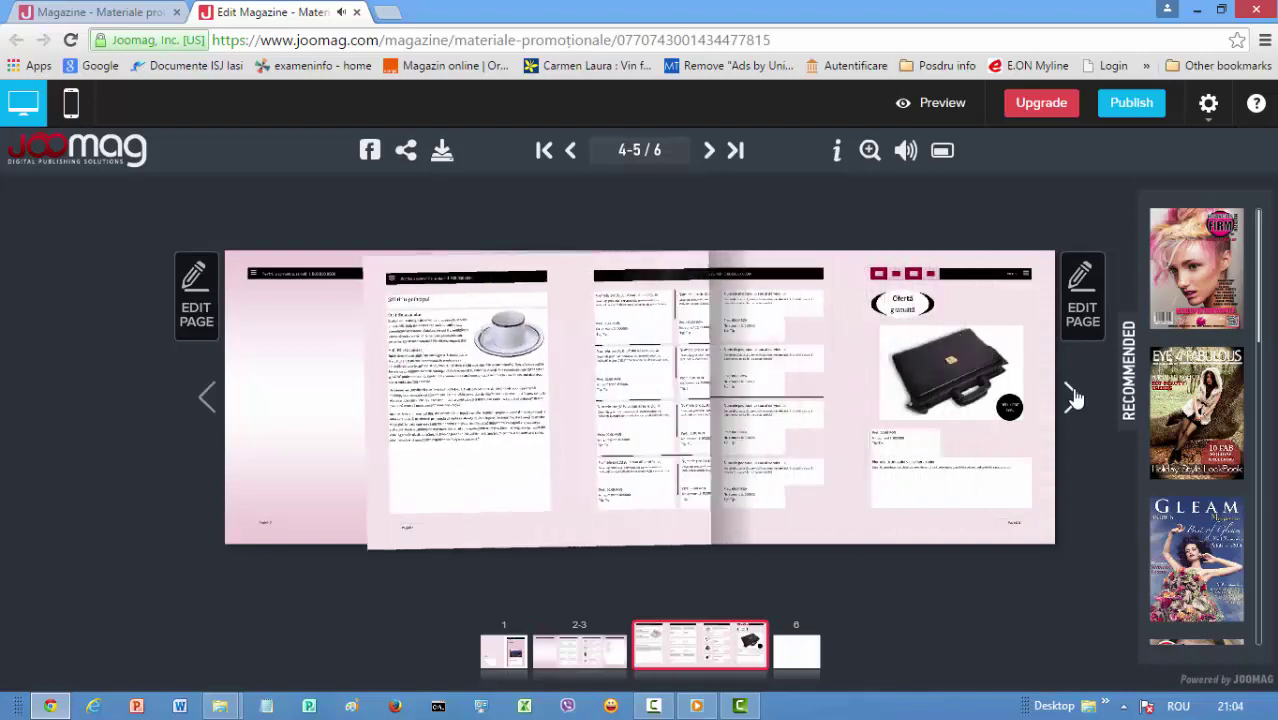
{"action": "left_click", "coordinate": [1072, 398]}
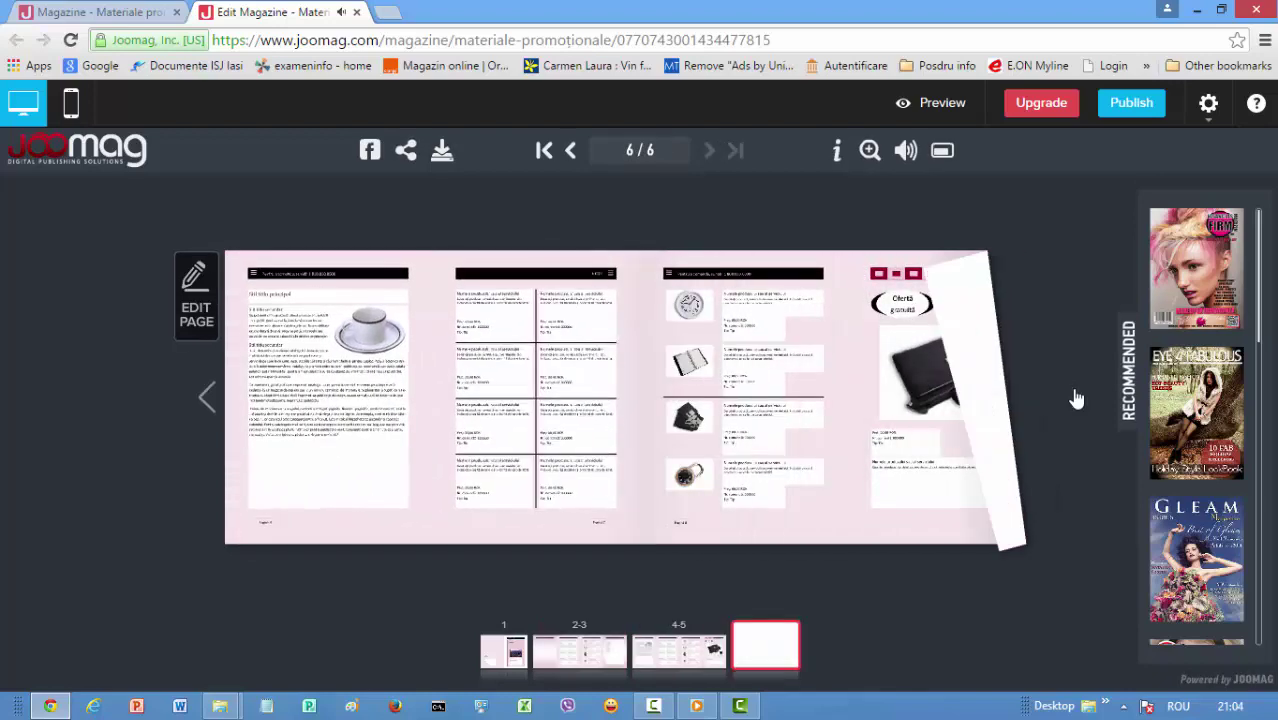